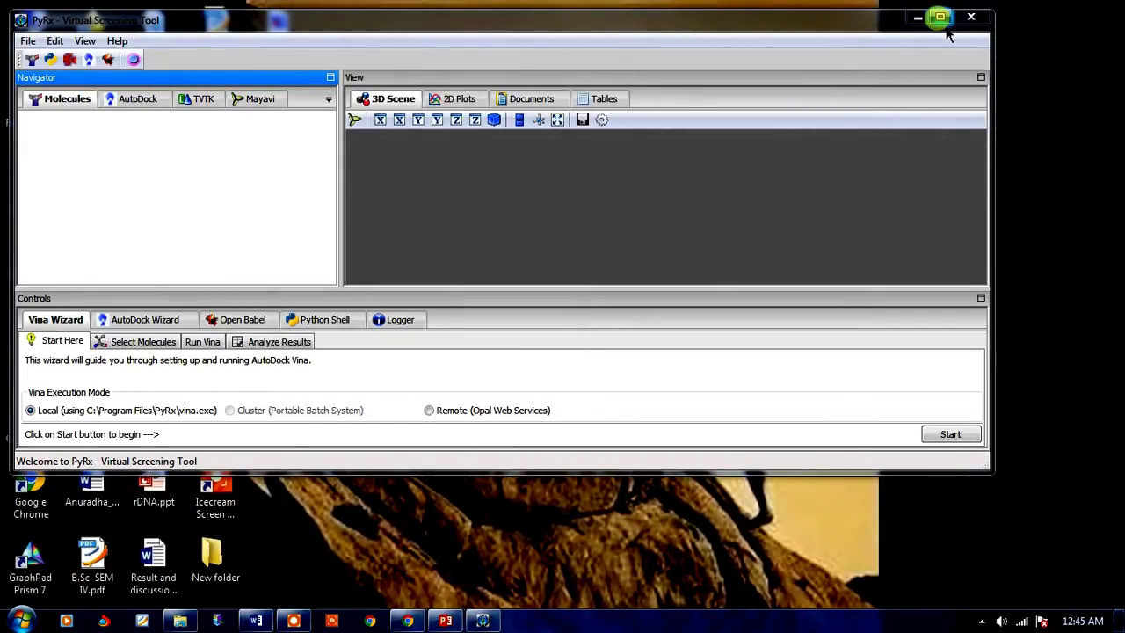
# Maximize the PyRx window and load the protein structure 5ikr.pdb from the Desktop
pyautogui.click(939, 17)
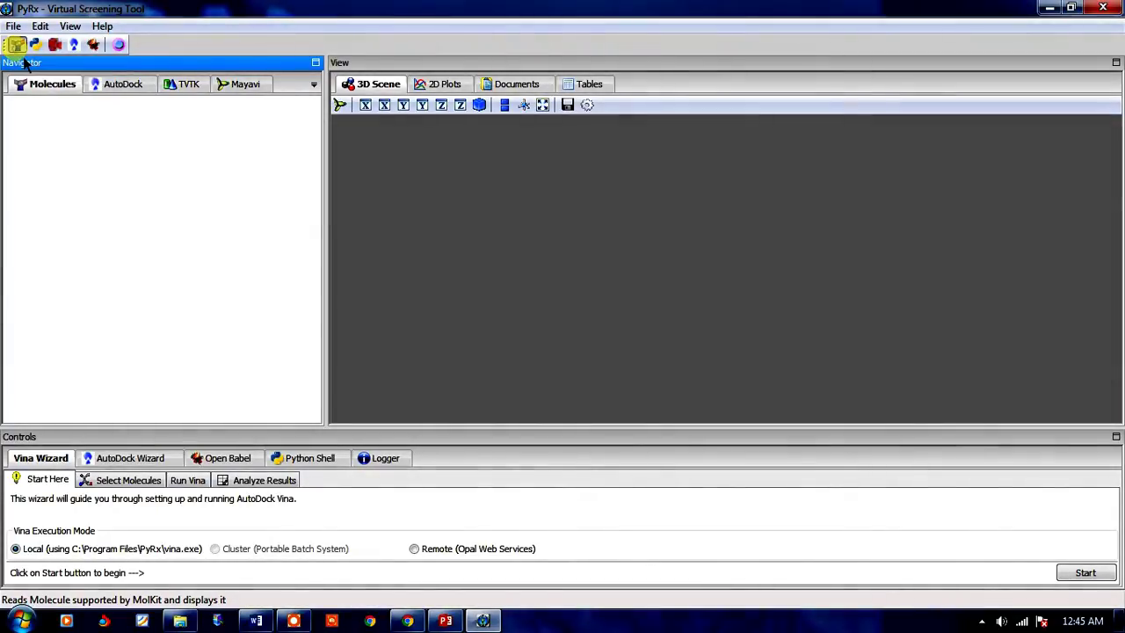
pyautogui.click(17, 44)
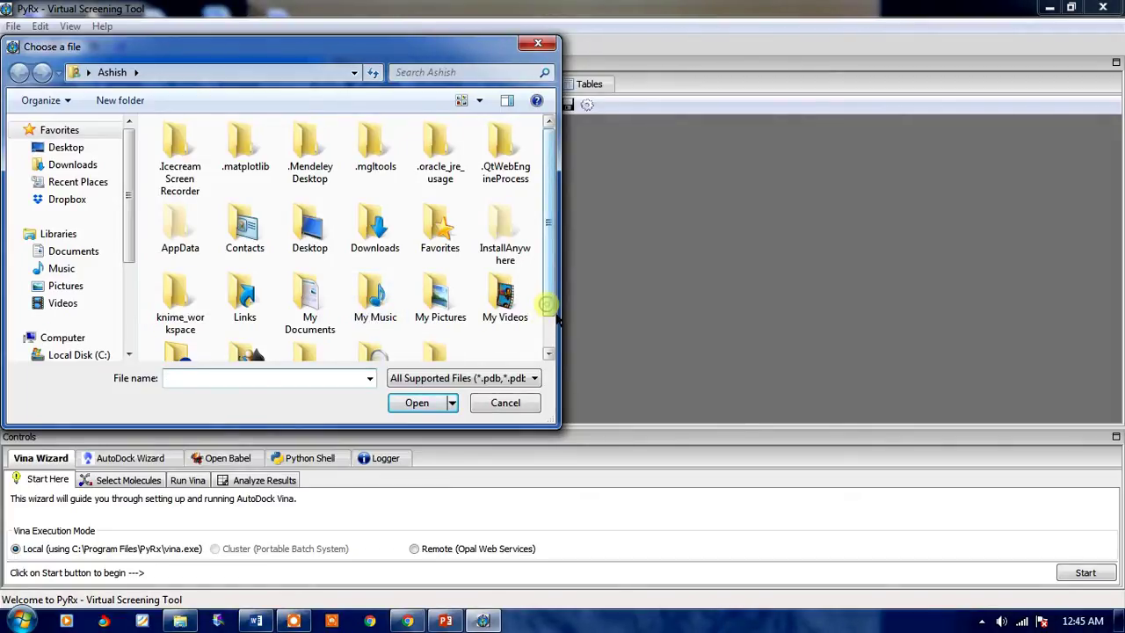
pyautogui.scroll(-2, 554, 321)
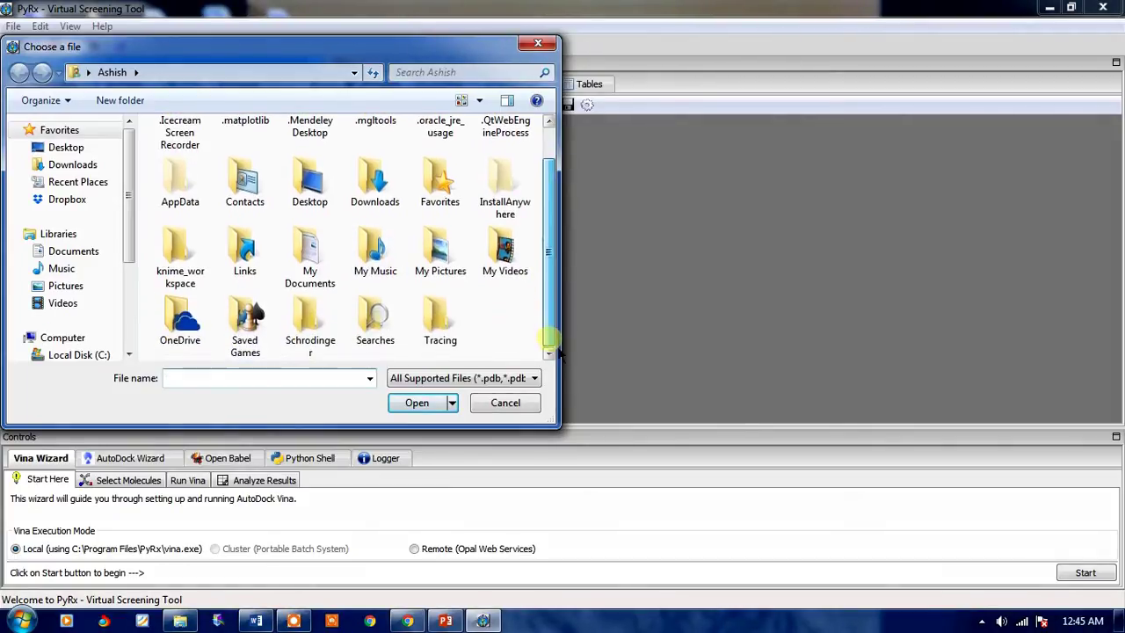
pyautogui.click(531, 385)
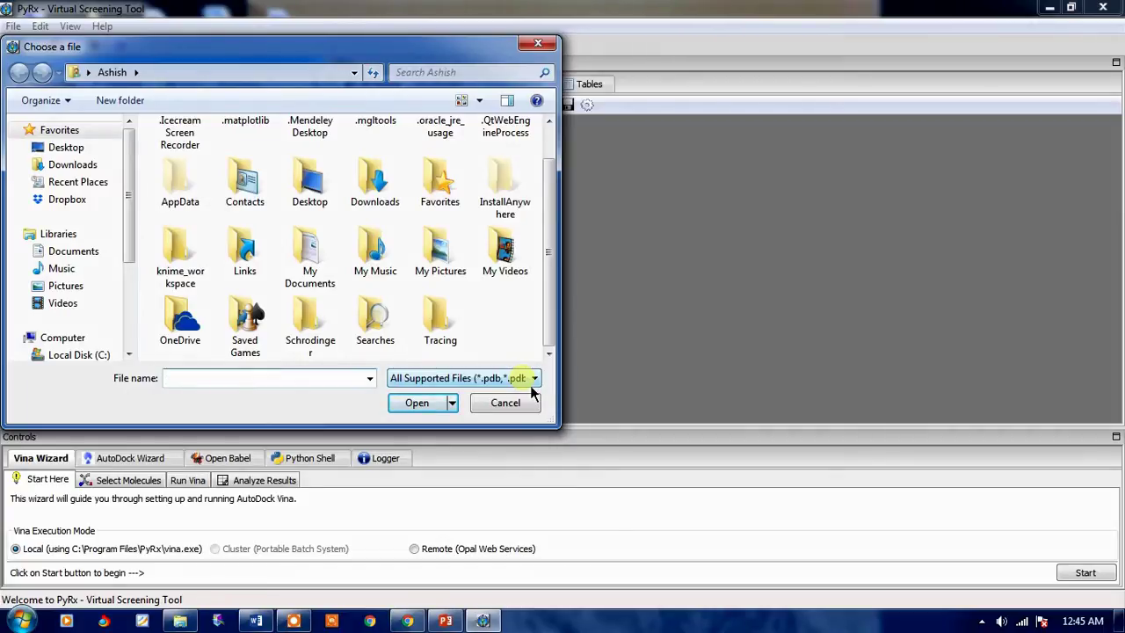
pyautogui.click(530, 383)
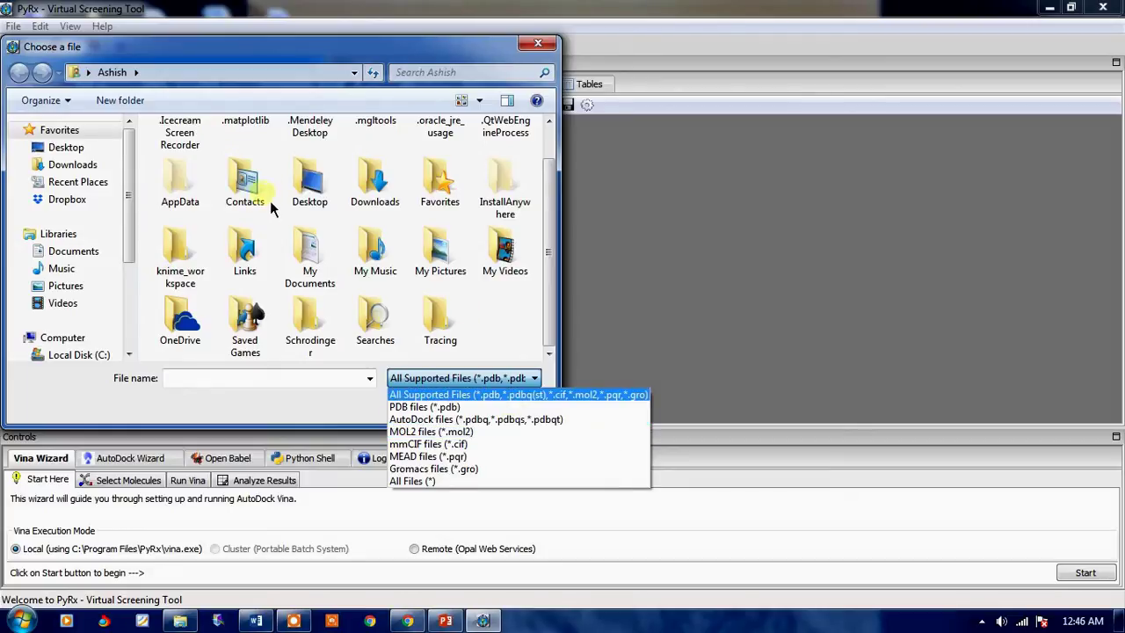
pyautogui.click(83, 152)
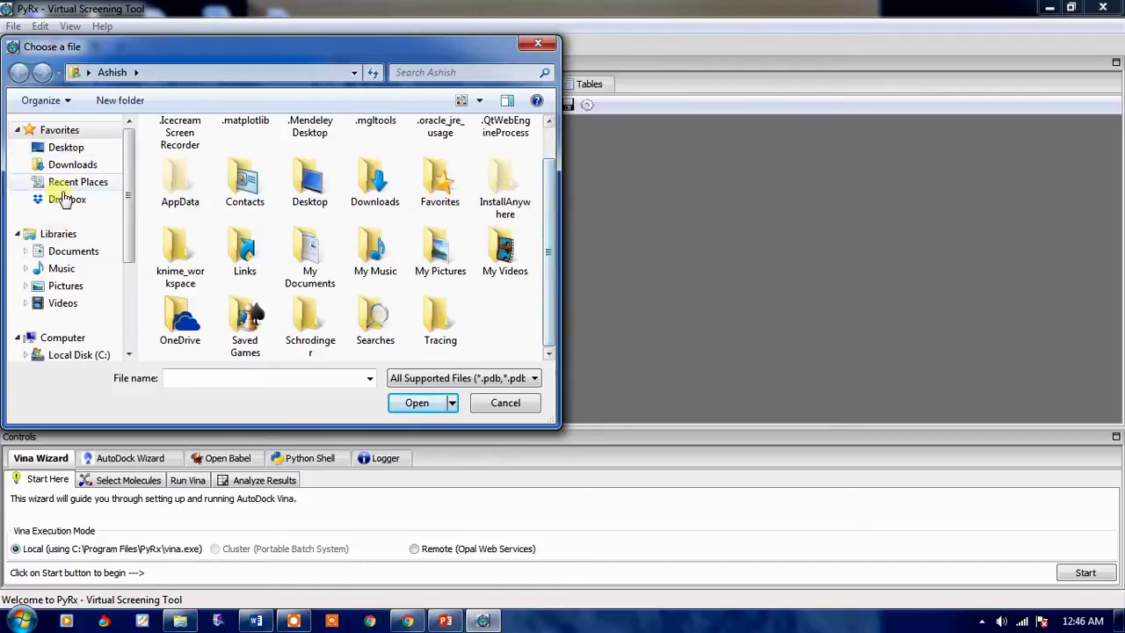
pyautogui.click(88, 148)
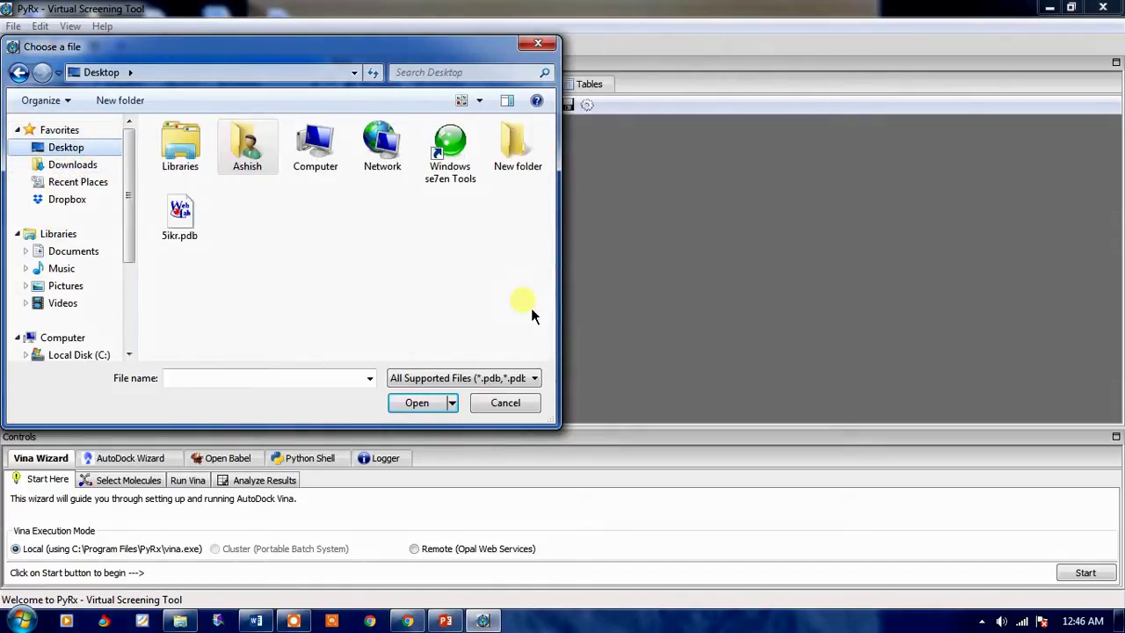
pyautogui.click(189, 226)
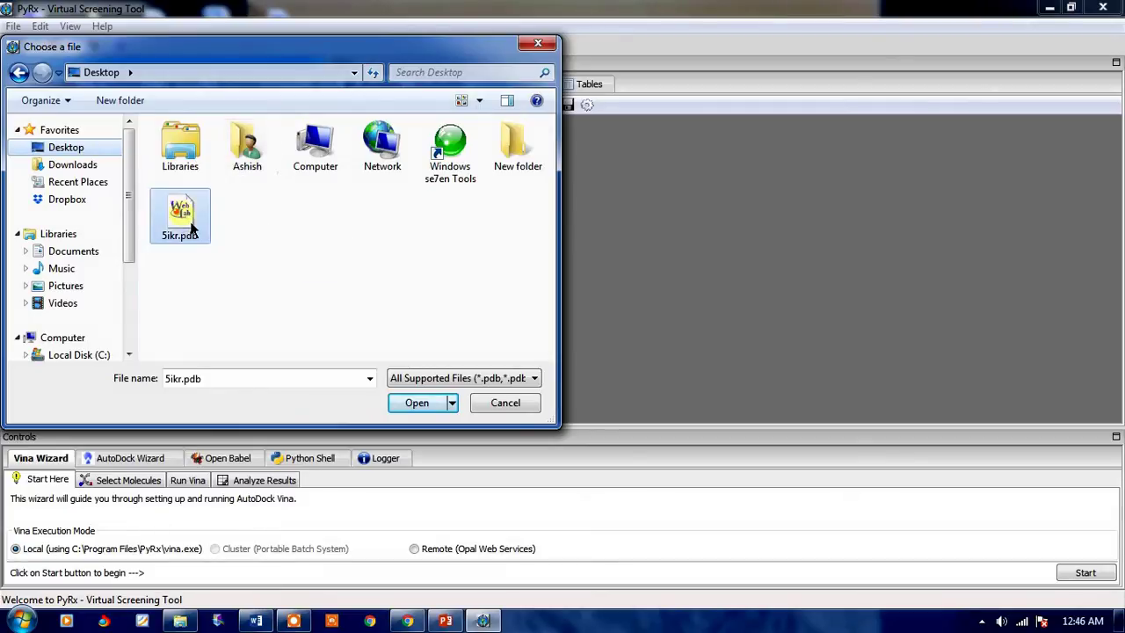
pyautogui.click(434, 409)
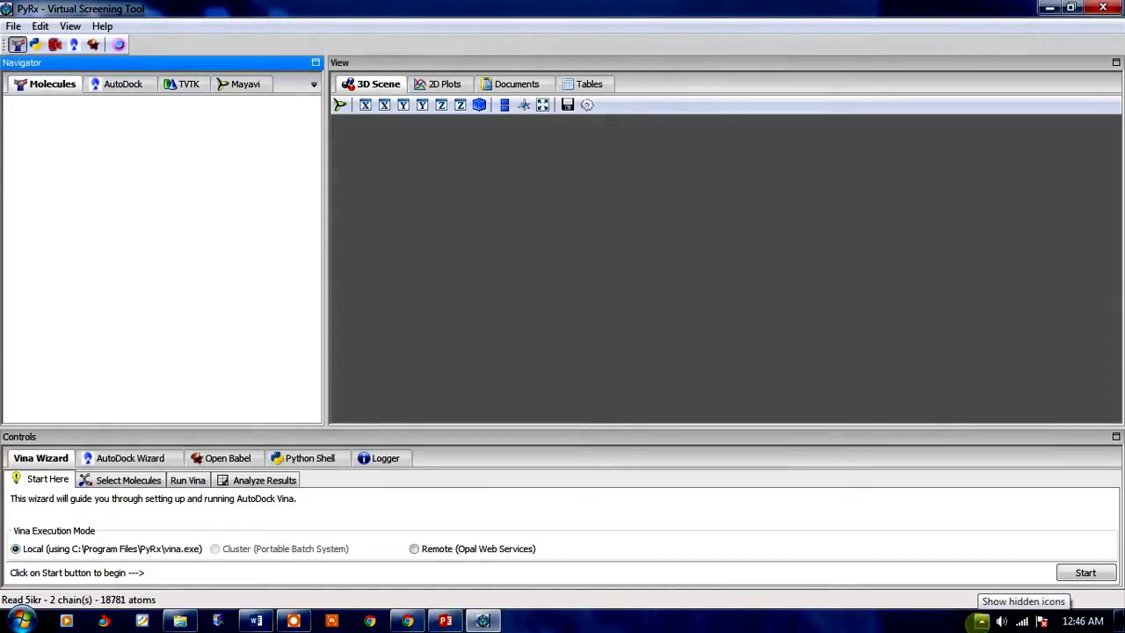
pyautogui.click(982, 621)
pyautogui.click(982, 621)
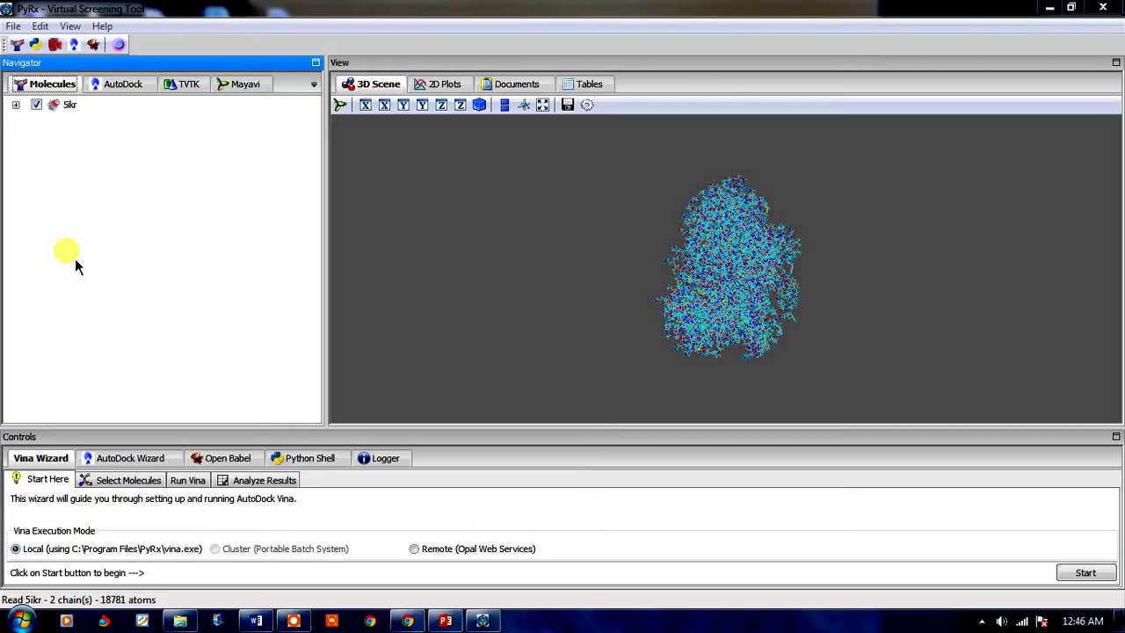
# Bring up the file chooser for reading another molecule and browse through its list of locations
pyautogui.click(18, 45)
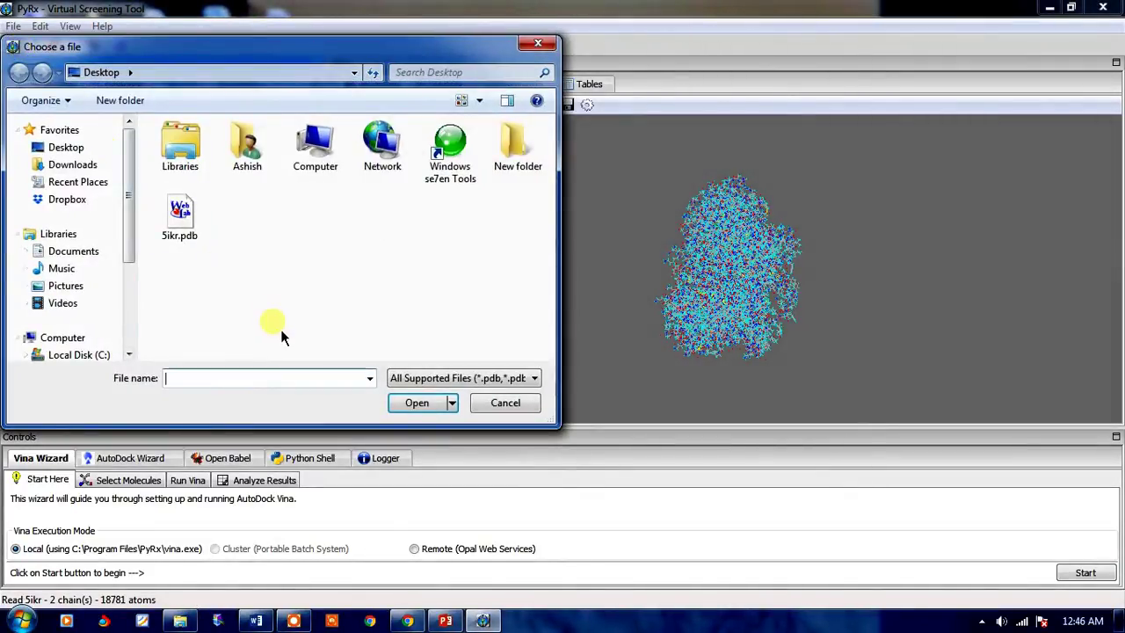
pyautogui.click(129, 354)
pyautogui.click(128, 353)
pyautogui.click(128, 353)
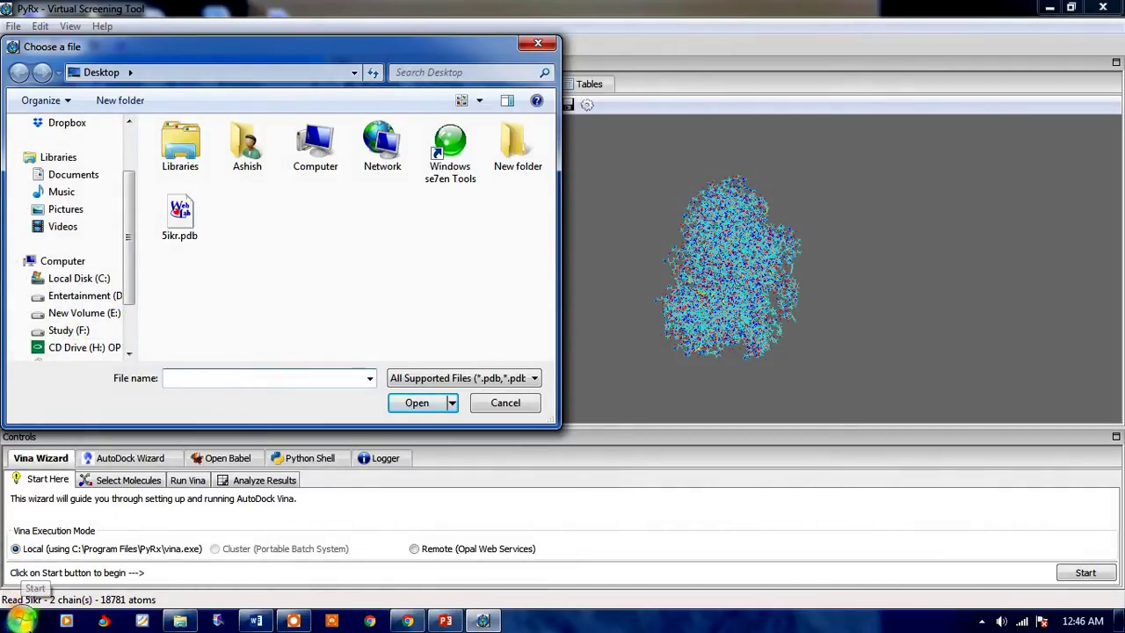
# Launch ChemDraw Ultra 12.0 to draw the ligand structure
pyautogui.click(21, 620)
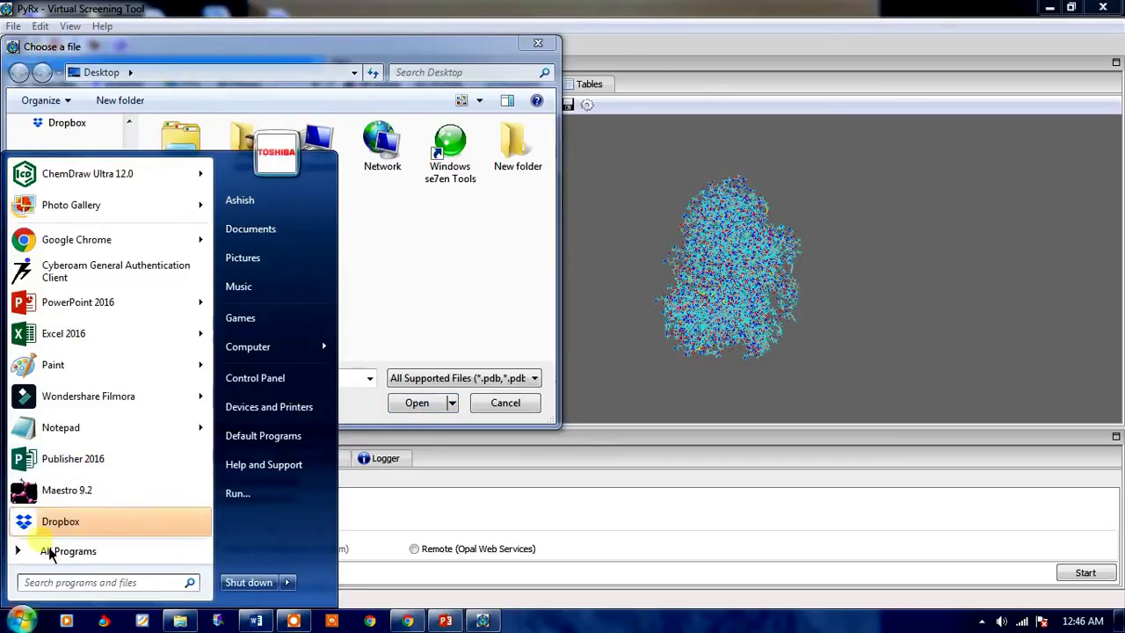
pyautogui.click(112, 179)
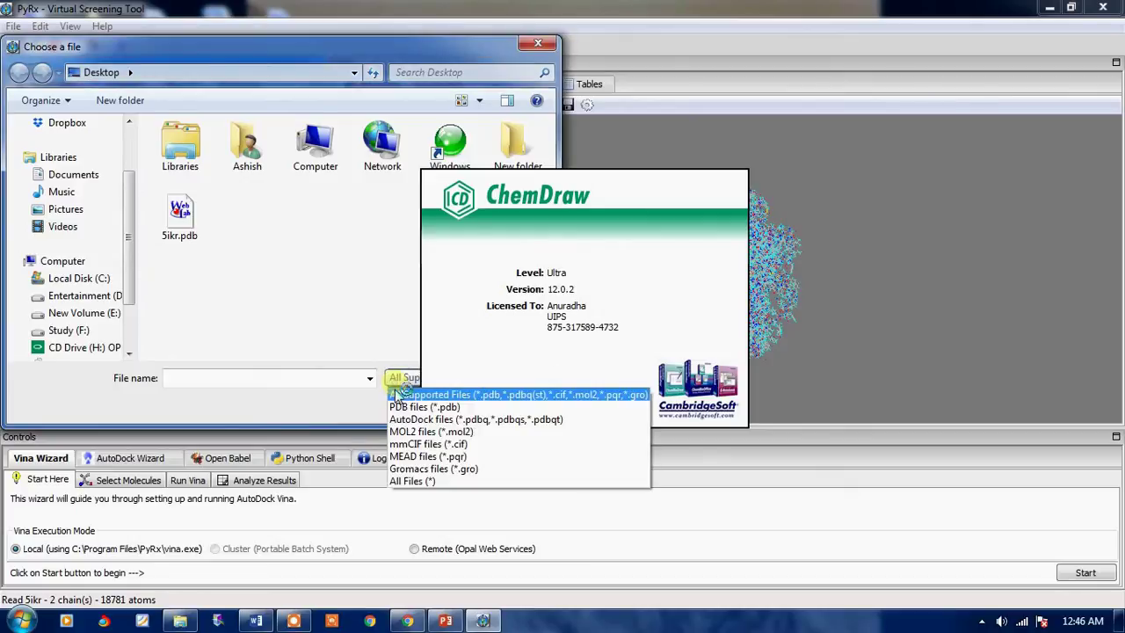
pyautogui.click(404, 395)
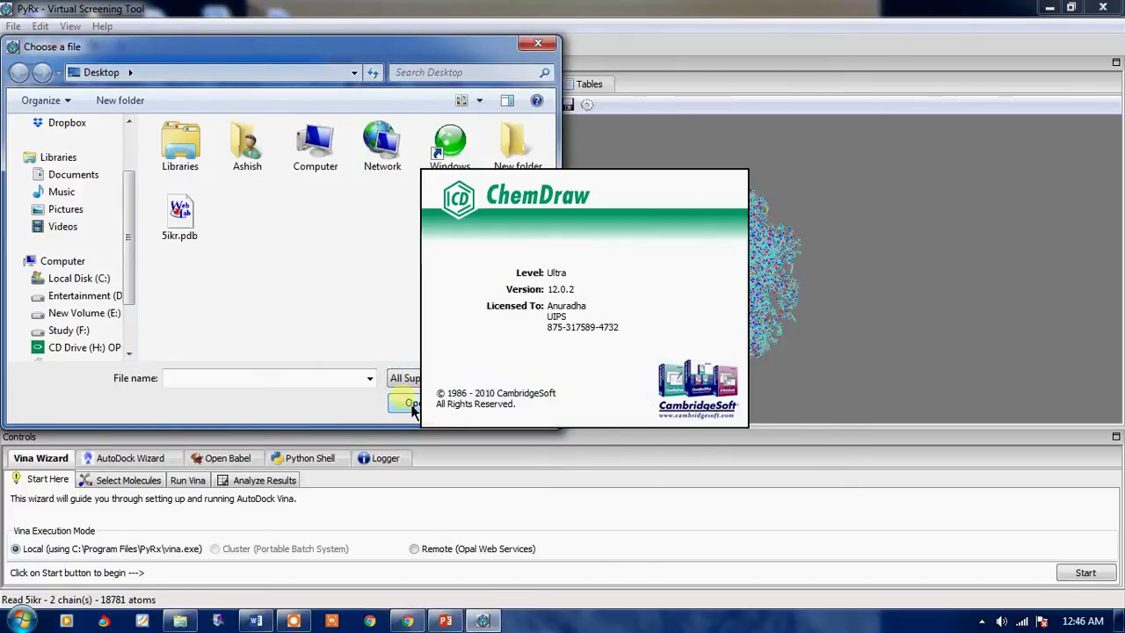
pyautogui.click(411, 381)
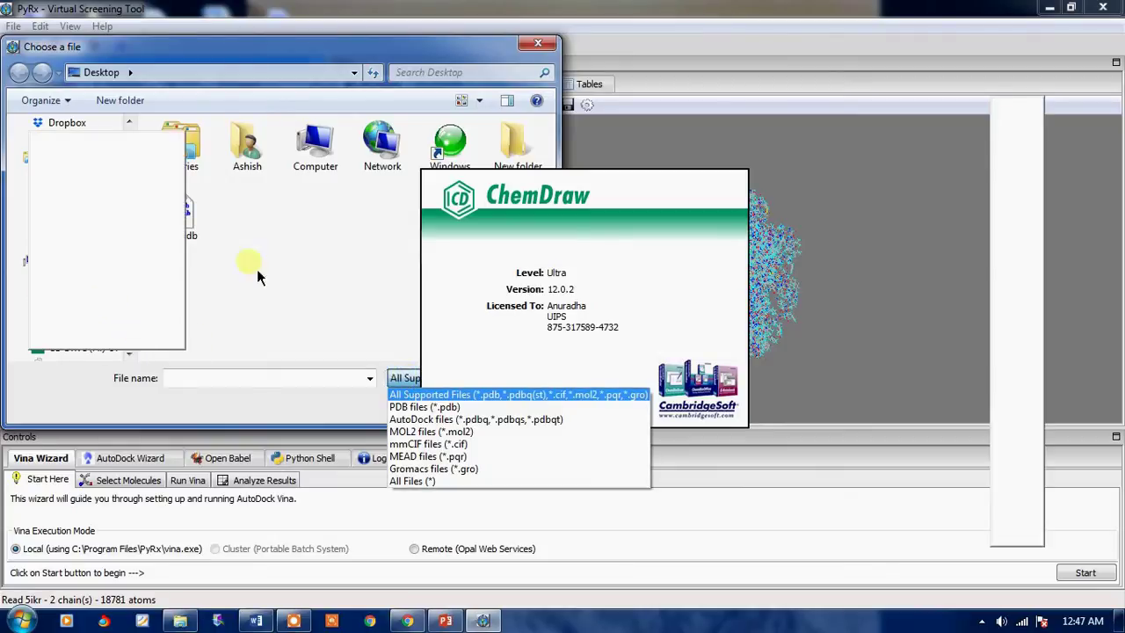
pyautogui.click(136, 54)
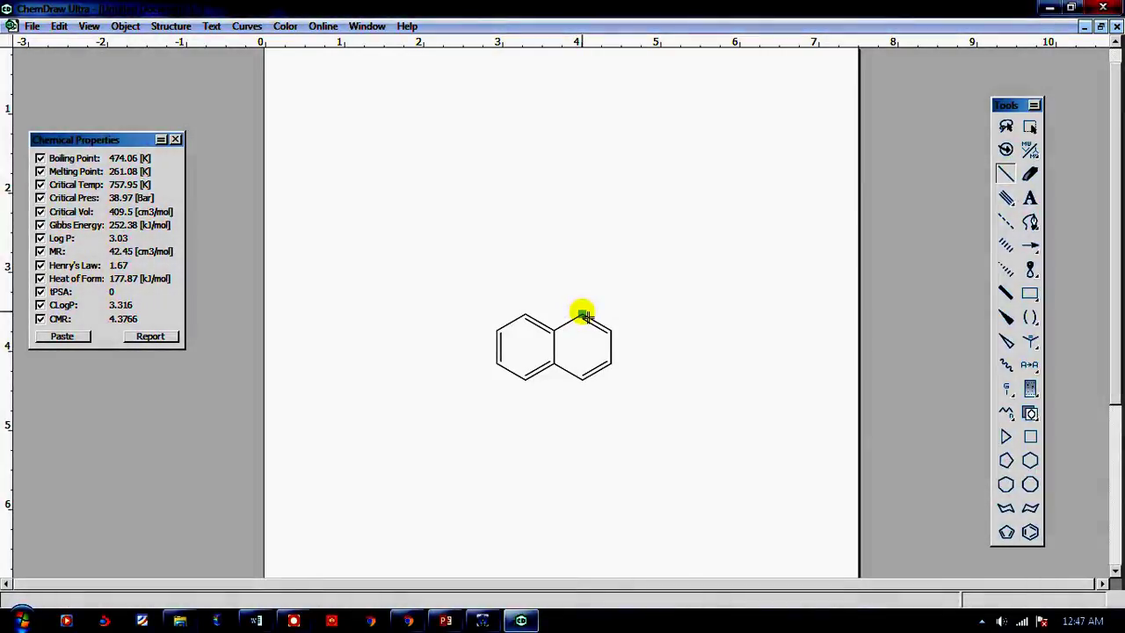
# Add an upward bond to the top carbon of the right-hand ring and label its end OH
pyautogui.moveTo(582, 313); pyautogui.dragTo(583, 283)
pyautogui.rightClick(582, 283)
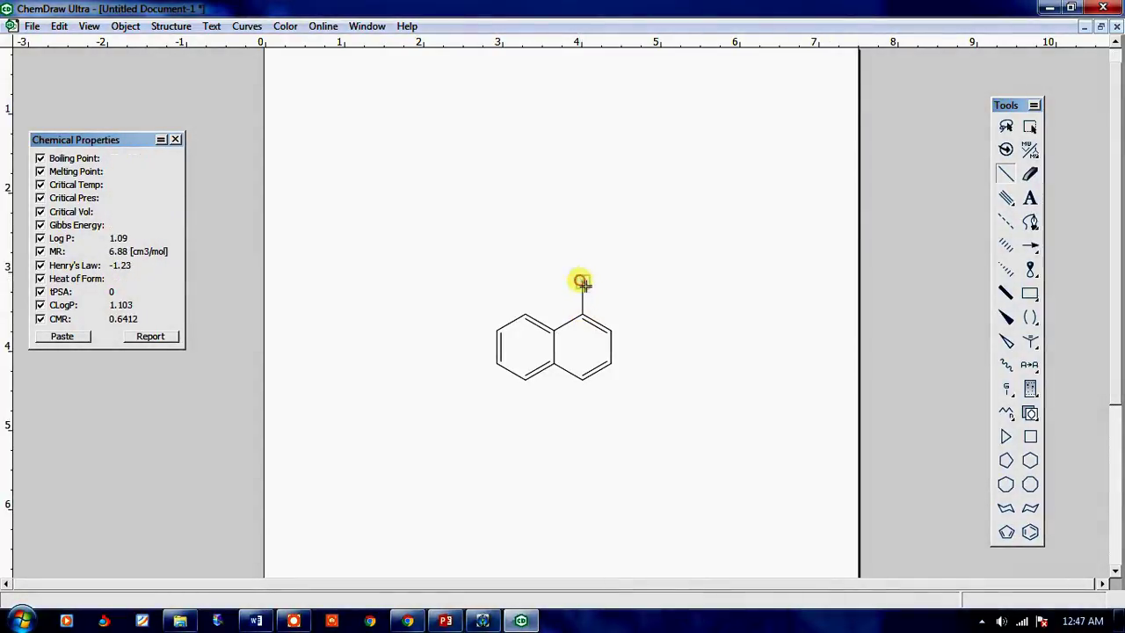
pyautogui.moveTo(639, 300)
pyautogui.click(659, 191)
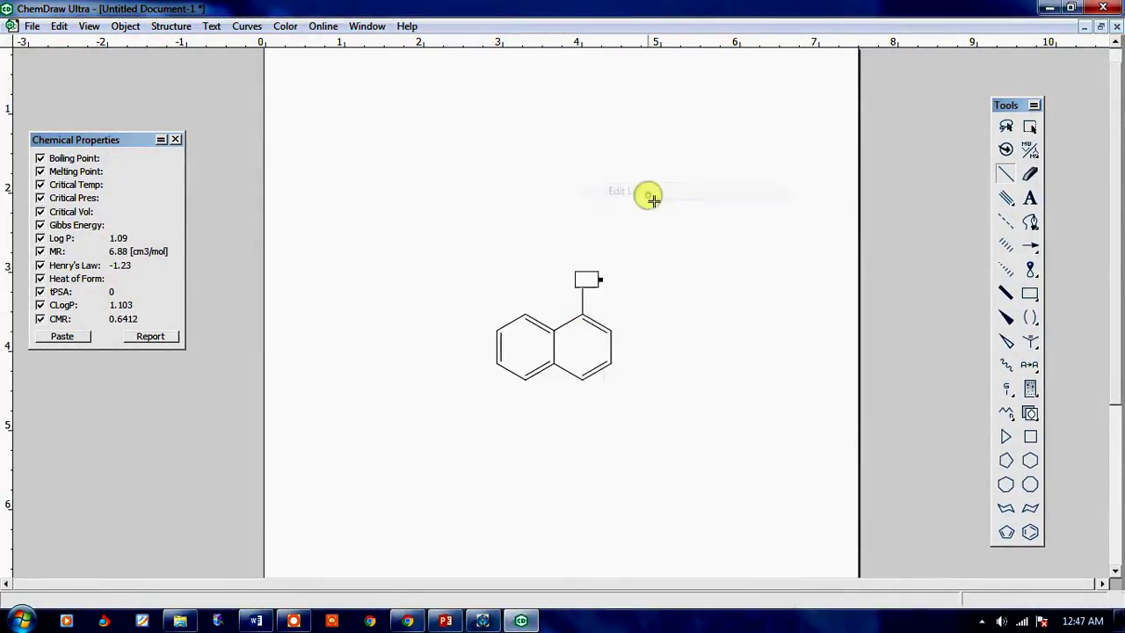
pyautogui.write('OH')
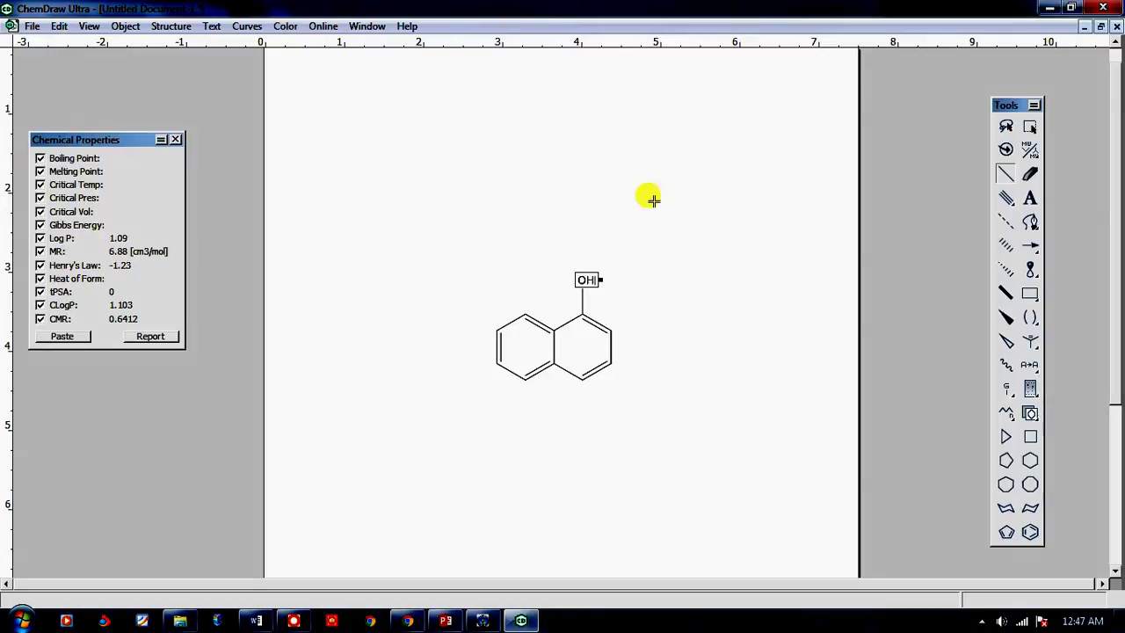
# Replace the bottom carbon of the left-hand ring with a nitrogen atom labelled N
pyautogui.click(523, 381)
pyautogui.rightClick(524, 381)
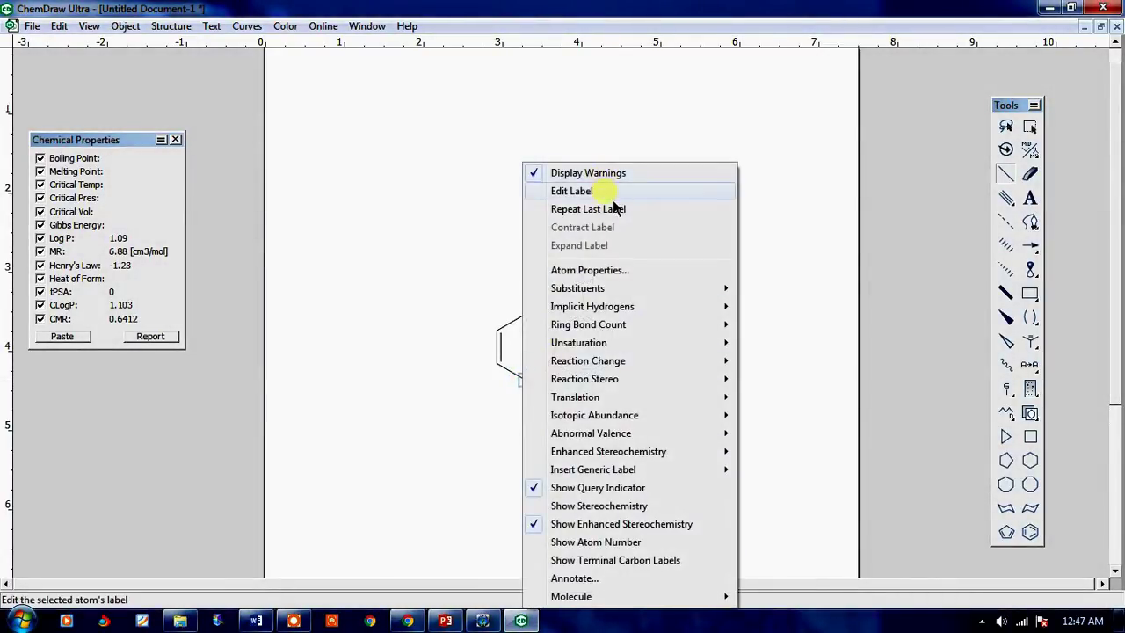
pyautogui.click(571, 191)
pyautogui.write('N')
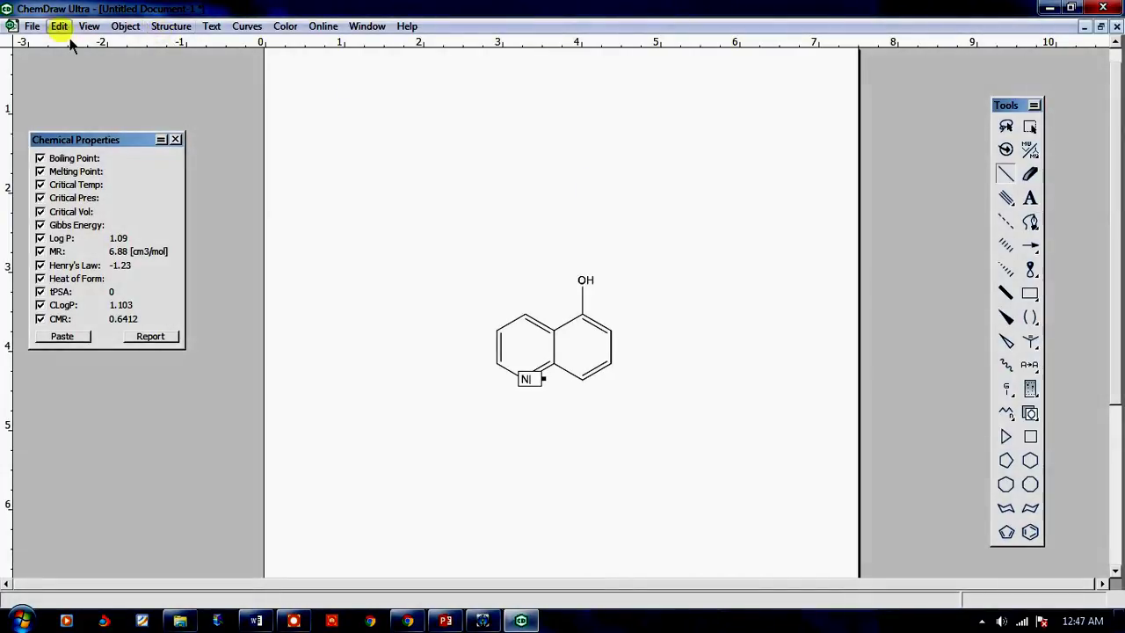
# Save the drawing on the Desktop as 1.mol in MDL Molfile format, accepting possible data loss
pyautogui.click(32, 26)
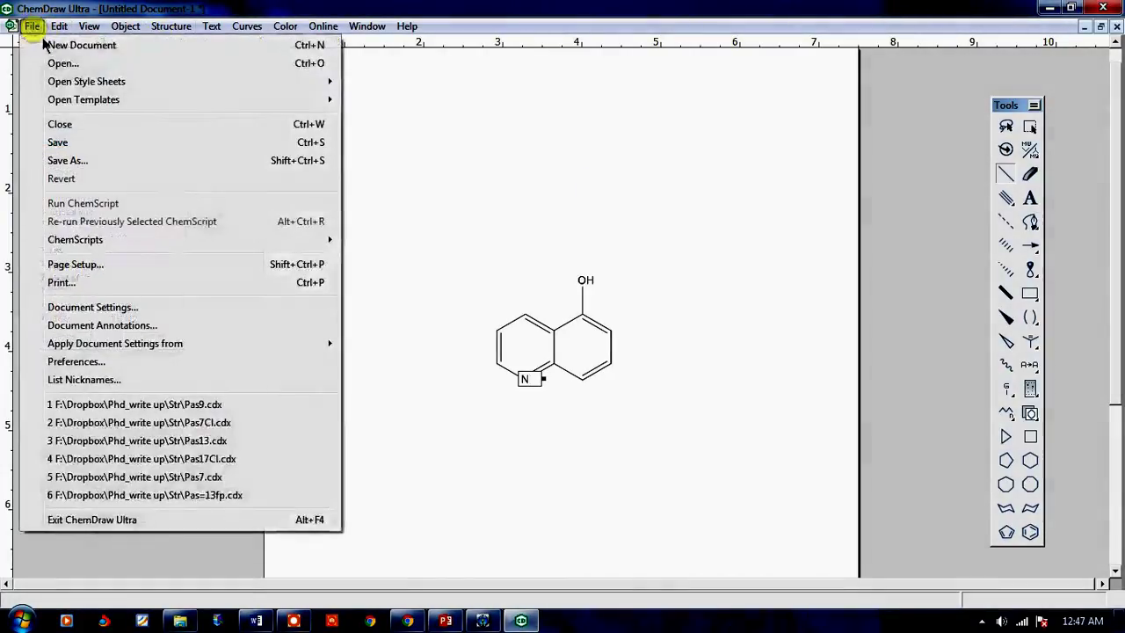
pyautogui.click(89, 168)
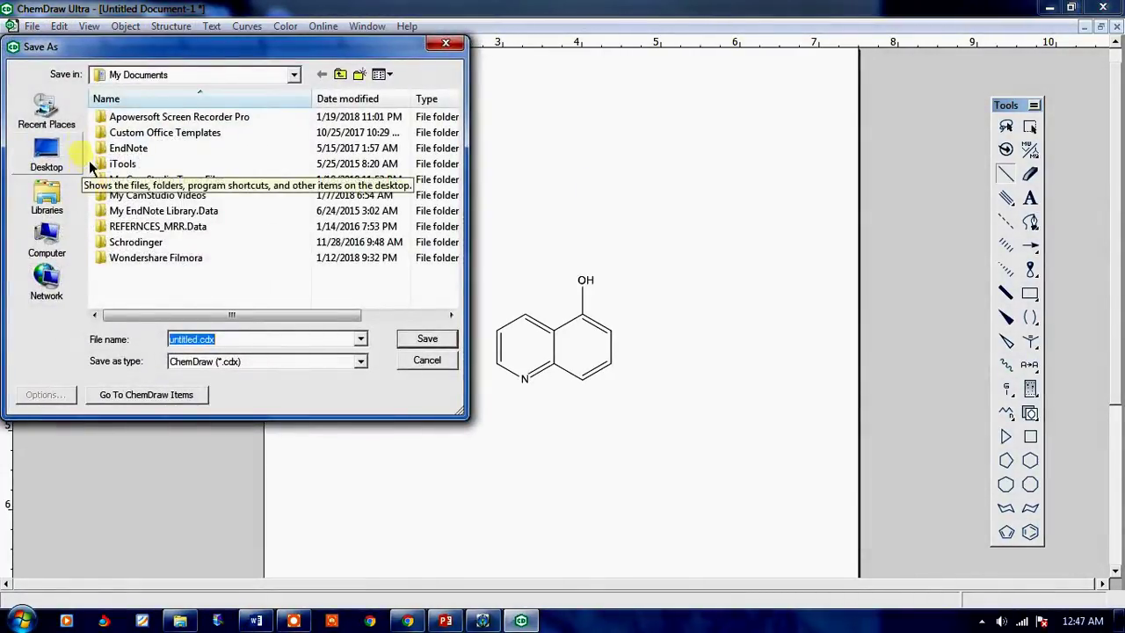
pyautogui.click(64, 159)
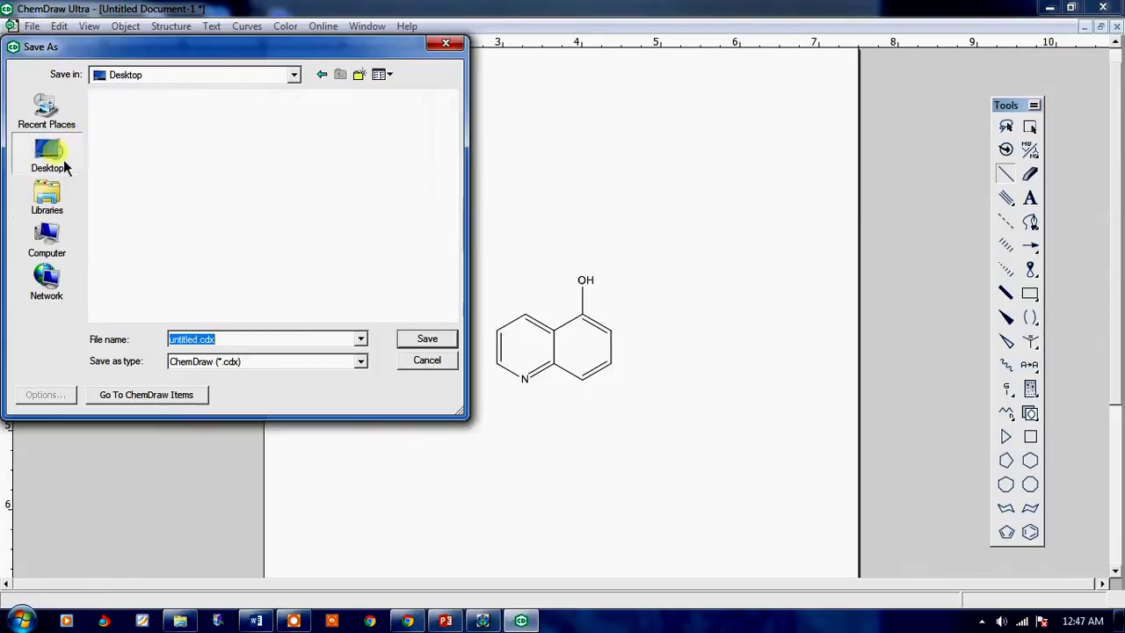
pyautogui.click(216, 363)
pyautogui.press('m')
pyautogui.press('Return')
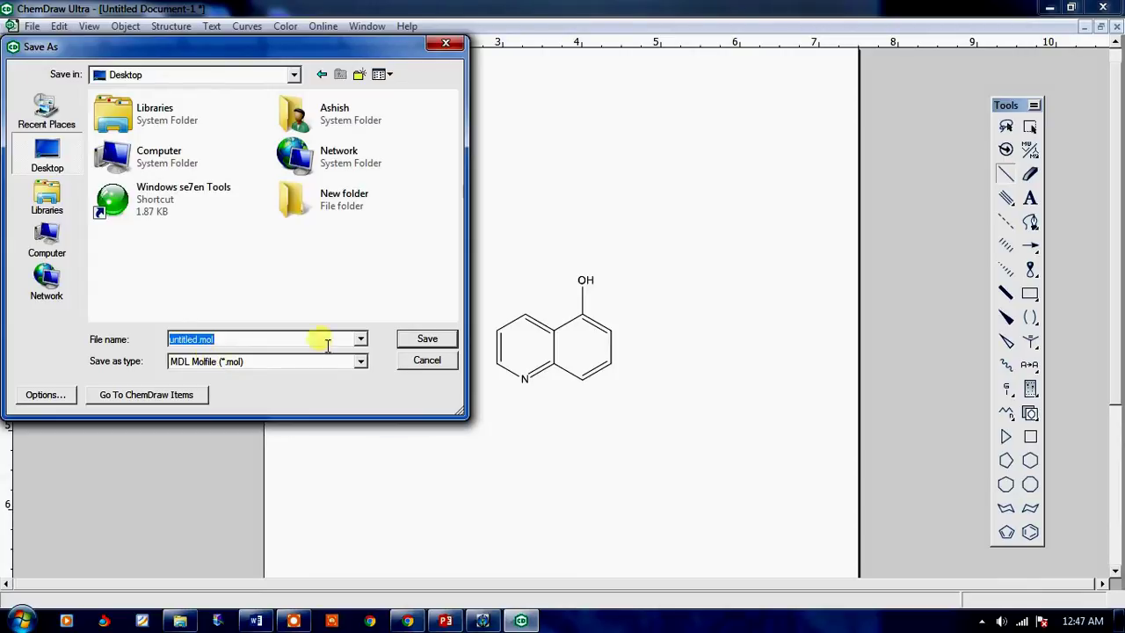
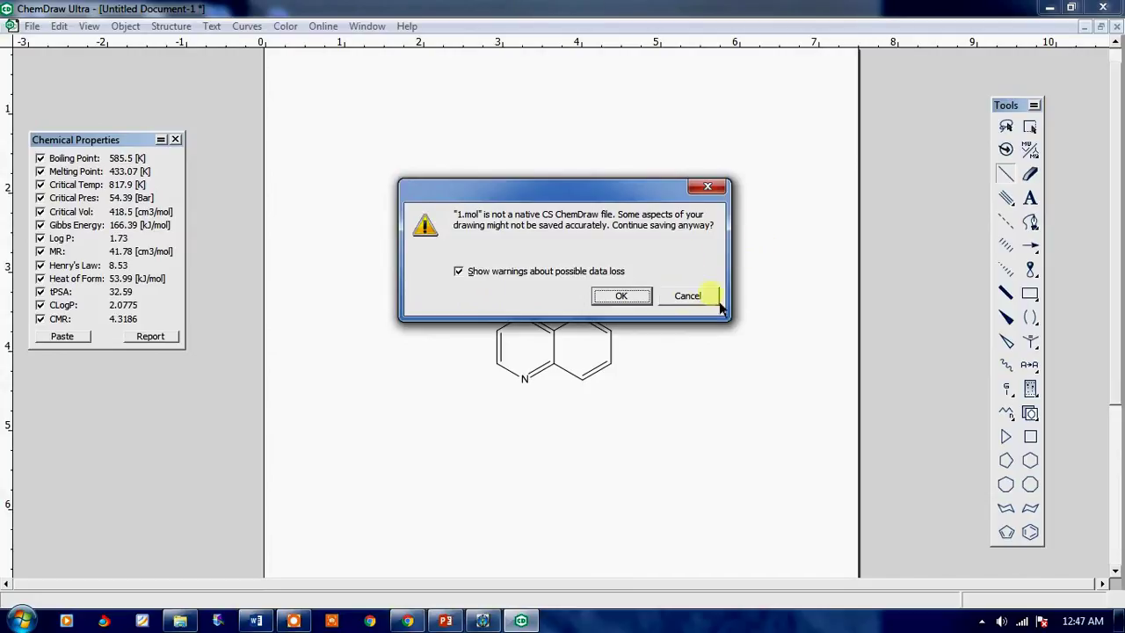
pyautogui.click(647, 296)
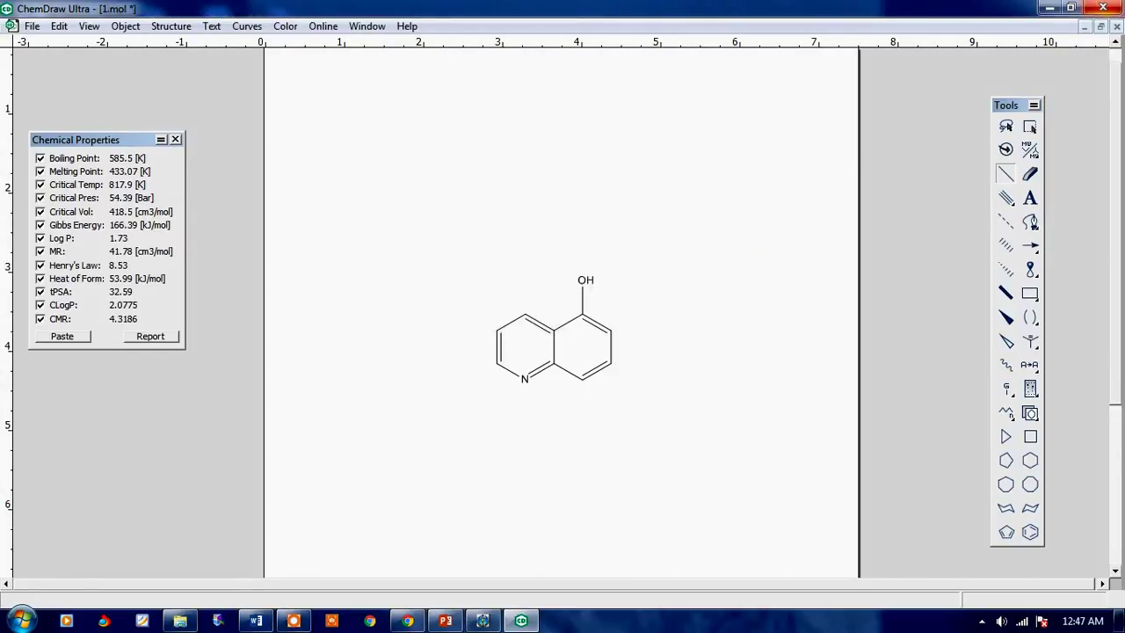
# Quit ChemDraw without saving further changes to 1.mol
pyautogui.click(1103, 7)
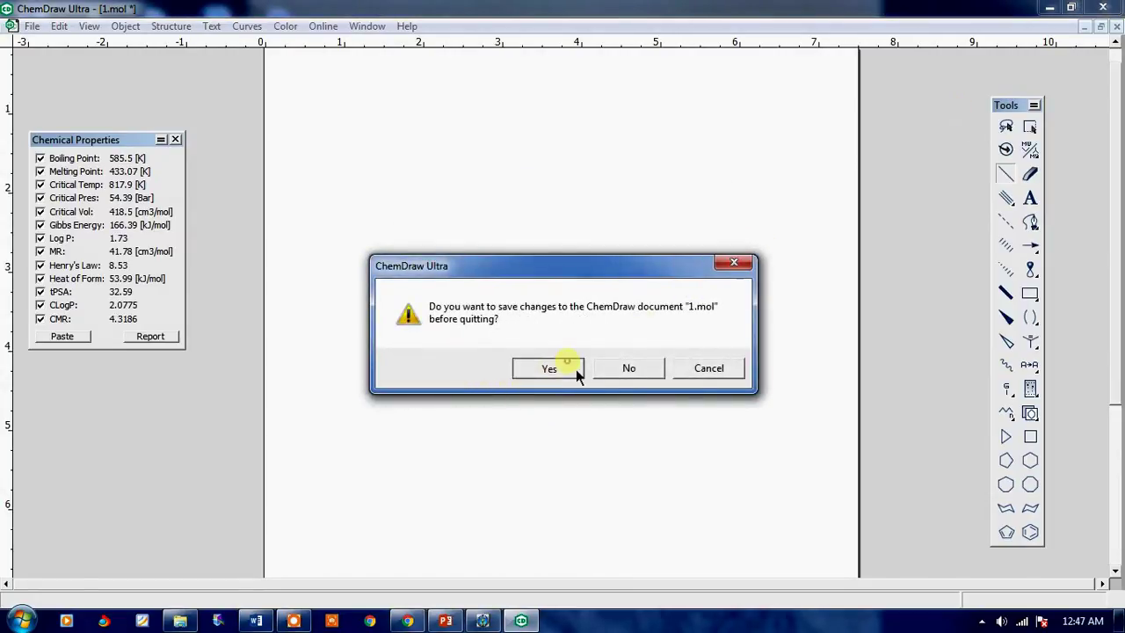
pyautogui.click(572, 368)
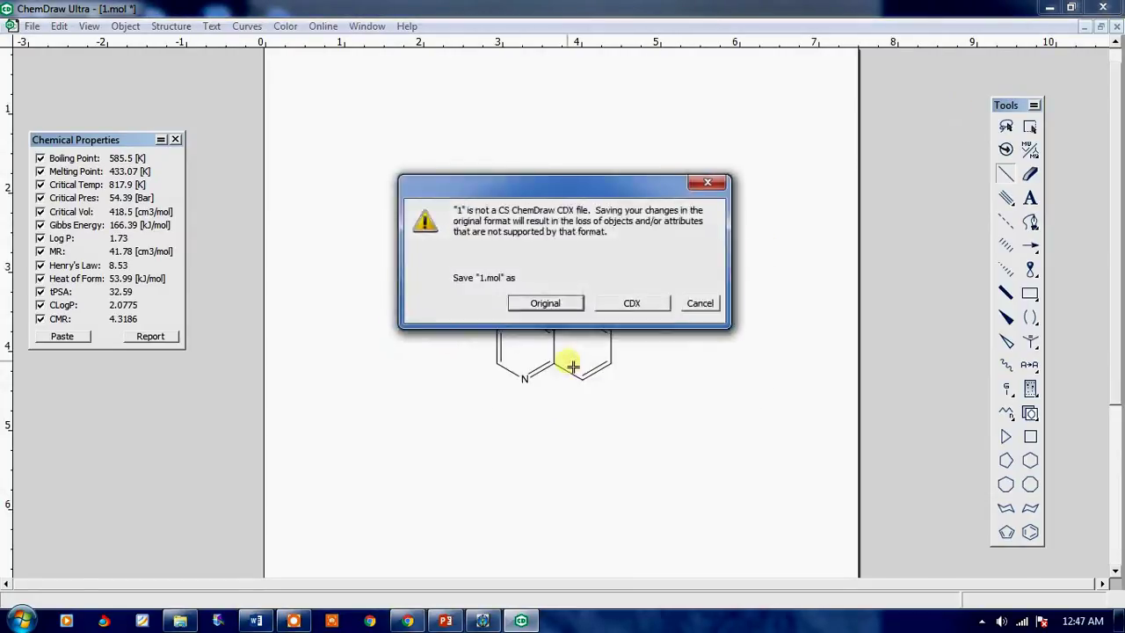
pyautogui.click(694, 303)
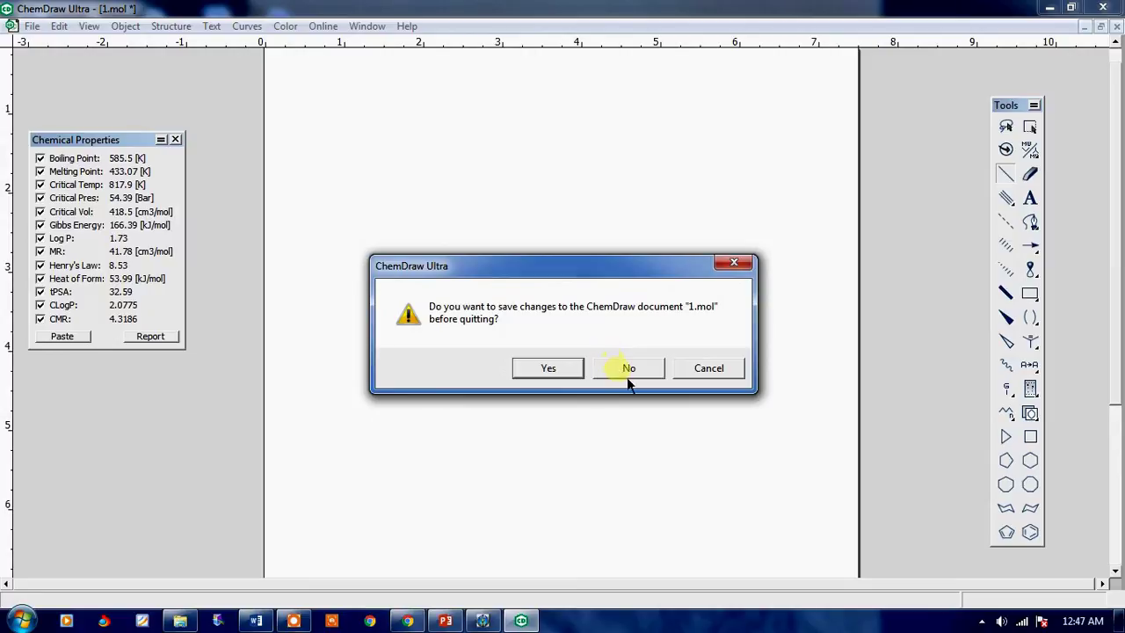
pyautogui.click(628, 368)
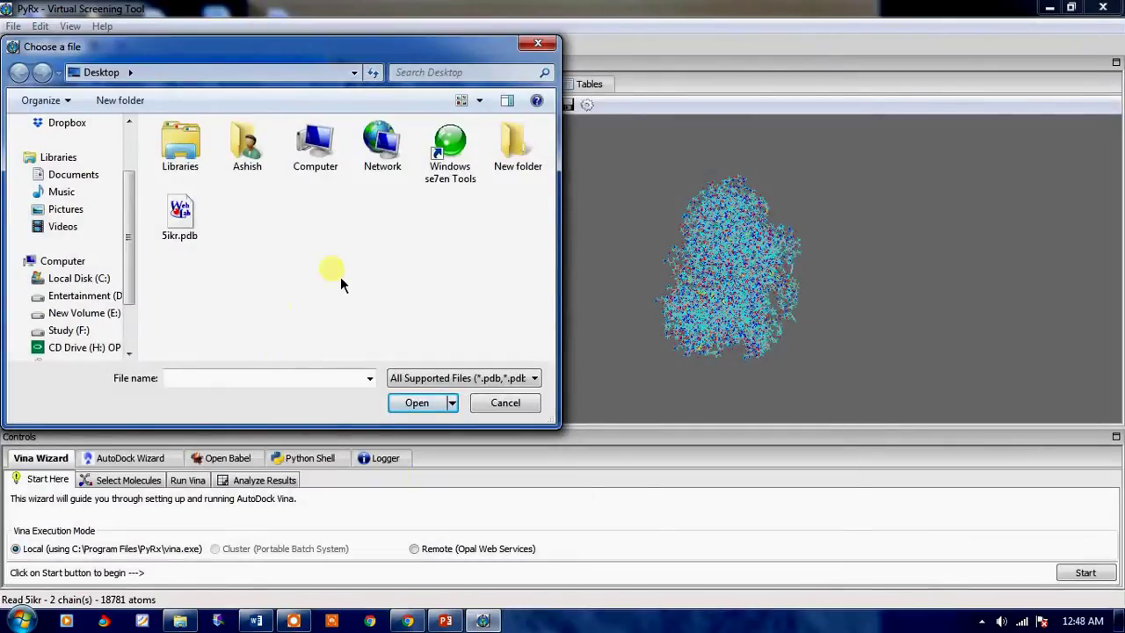
# Show all file types in the PyRx file chooser and try to load 1.mol from the Desktop
pyautogui.click(429, 378)
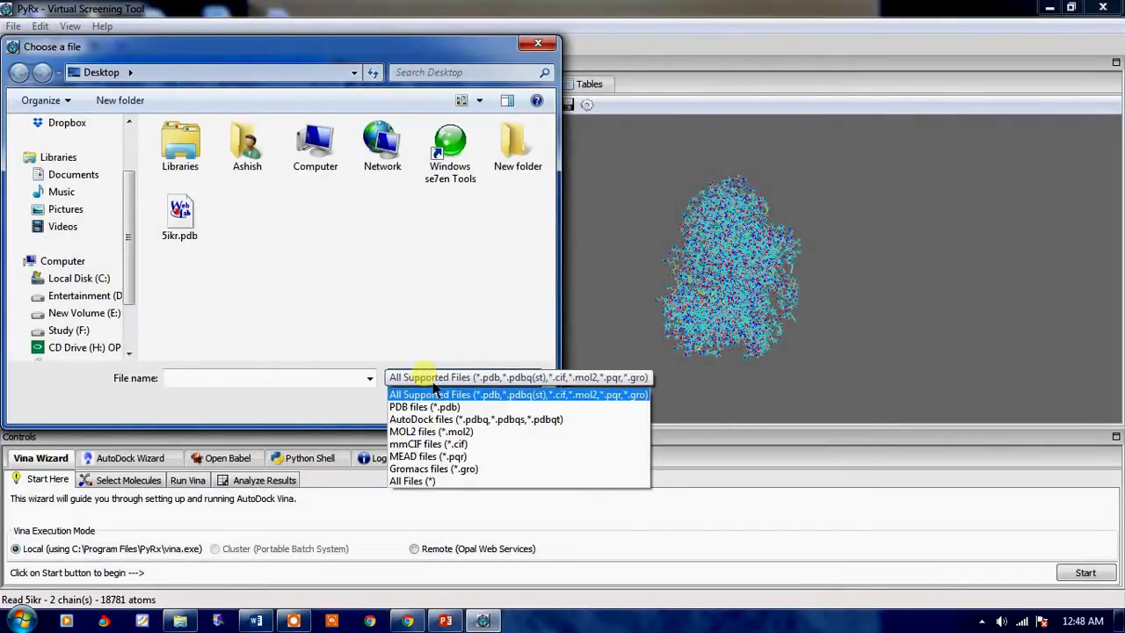
pyautogui.click(428, 481)
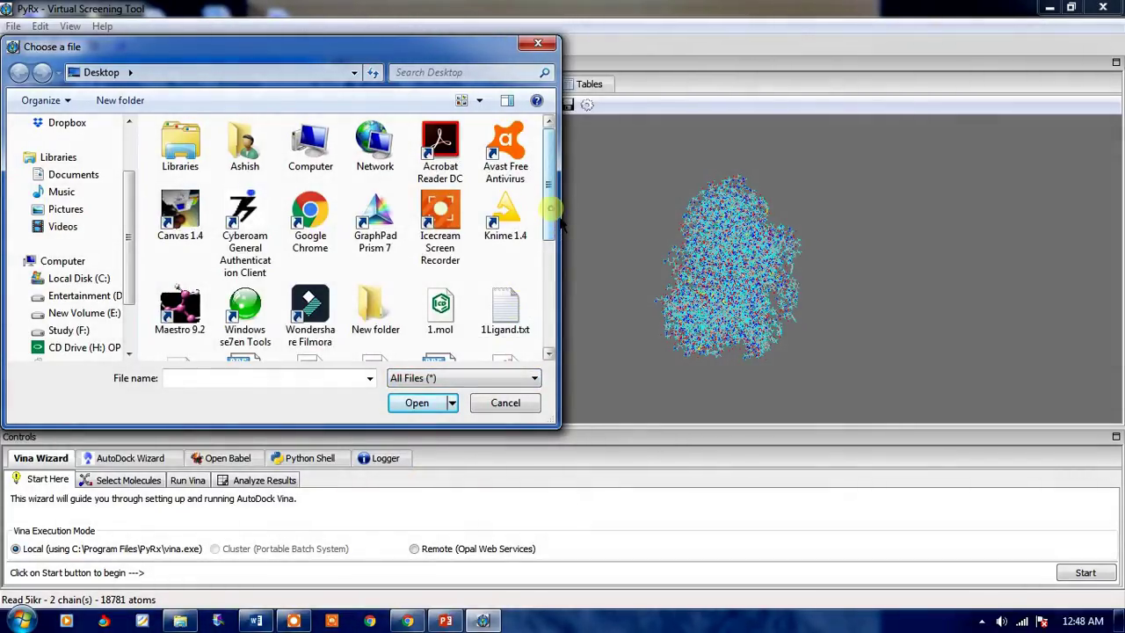
pyautogui.doubleClick(437, 299)
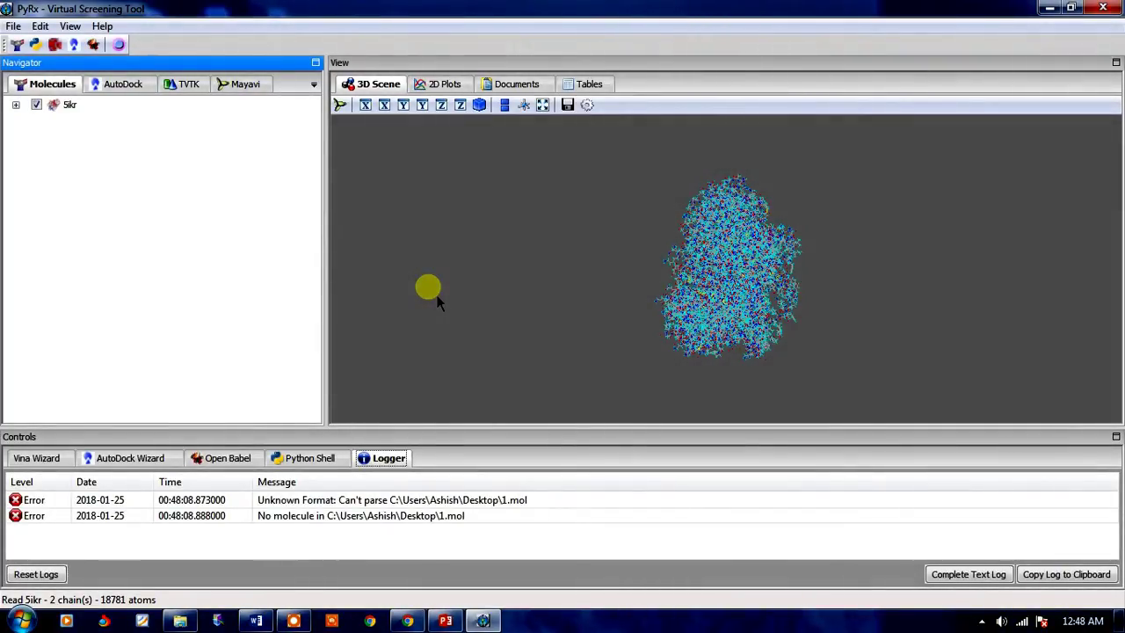
# Browse the Study (F:) and New Volume (E:) drives, including the Database and 97_pharmacophore folders, for a usable ligand file
pyautogui.click(33, 516)
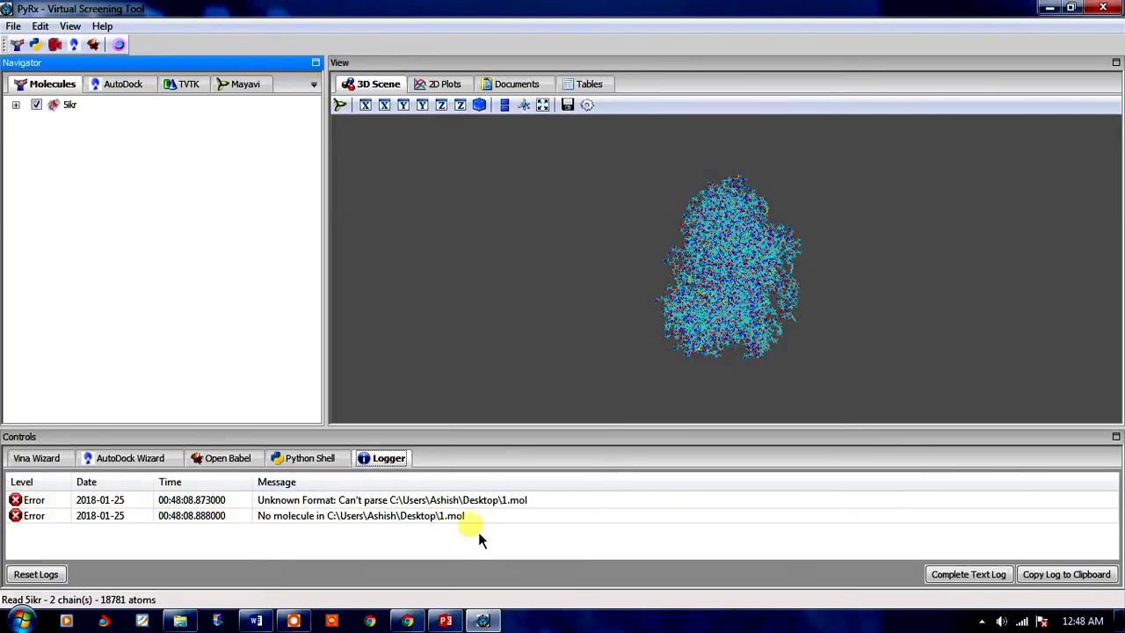
pyautogui.click(180, 621)
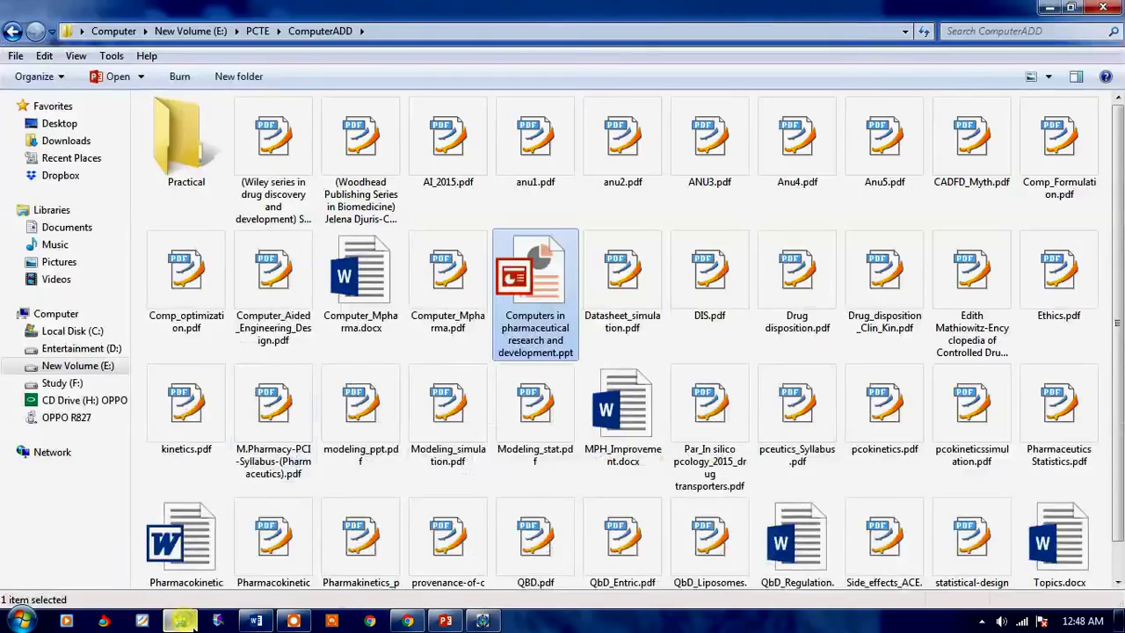
pyautogui.click(74, 380)
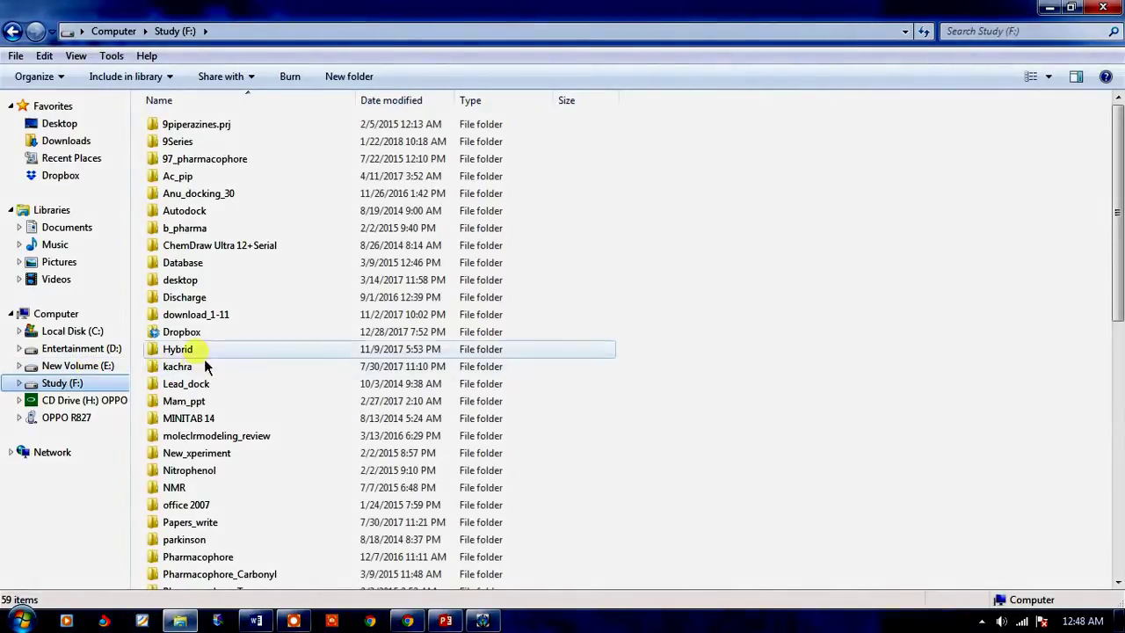
pyautogui.doubleClick(206, 265)
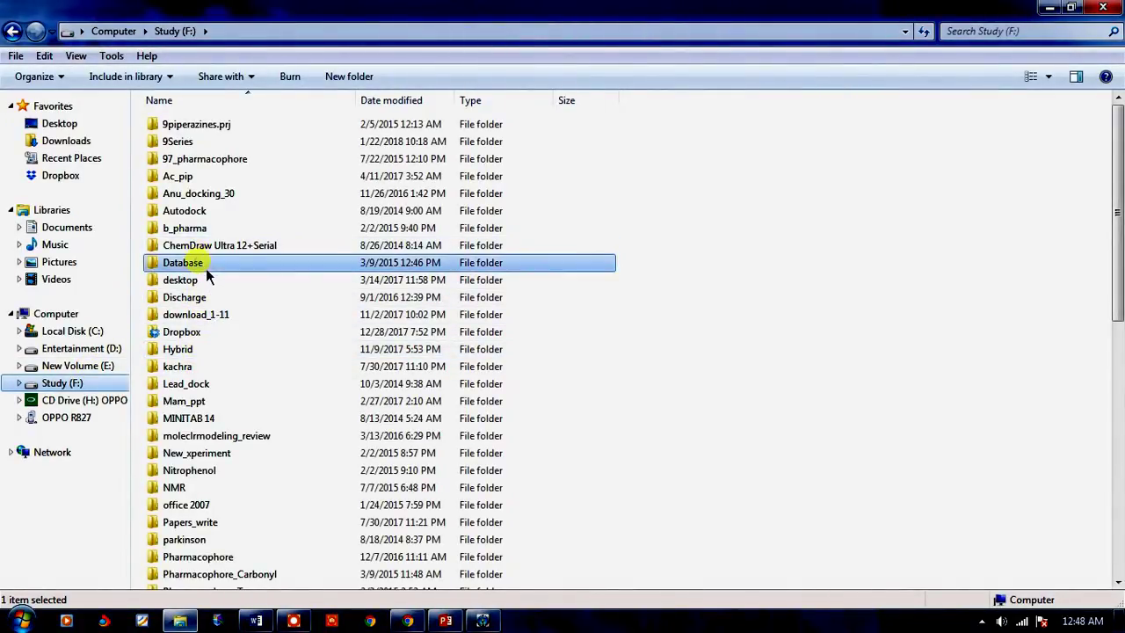
pyautogui.press('BackSpace')
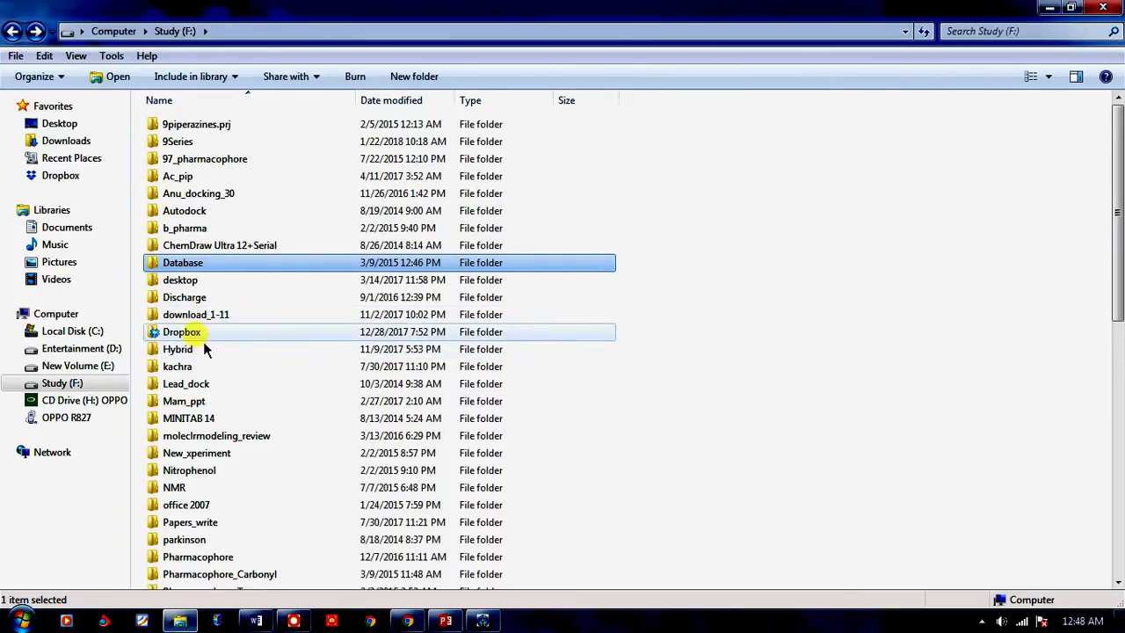
pyautogui.click(97, 366)
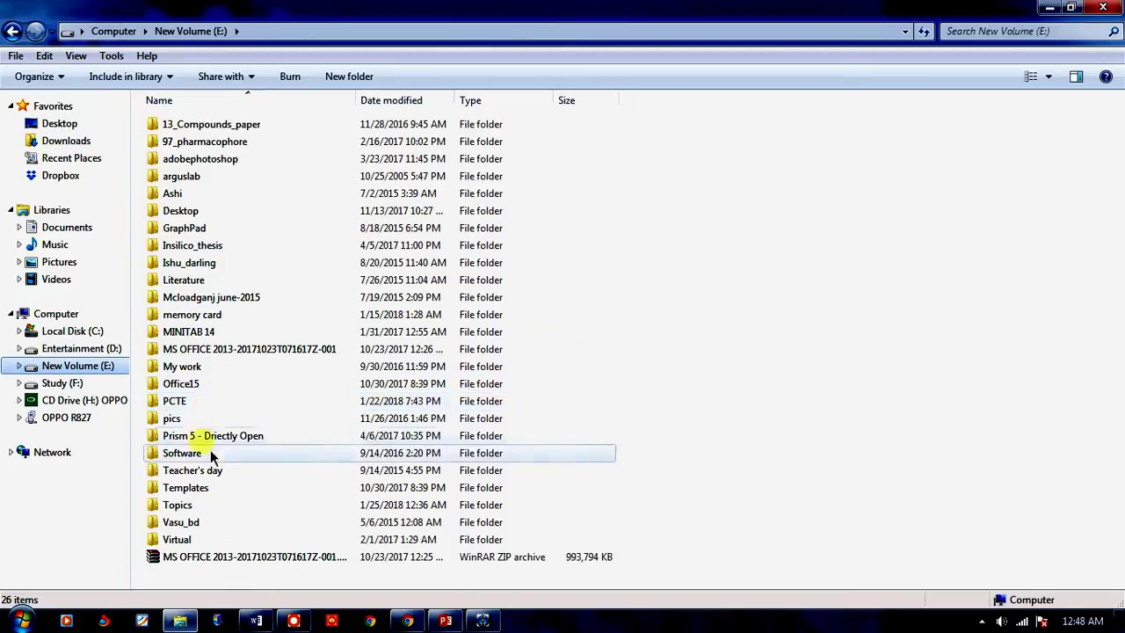
pyautogui.click(238, 143)
pyautogui.doubleClick(233, 145)
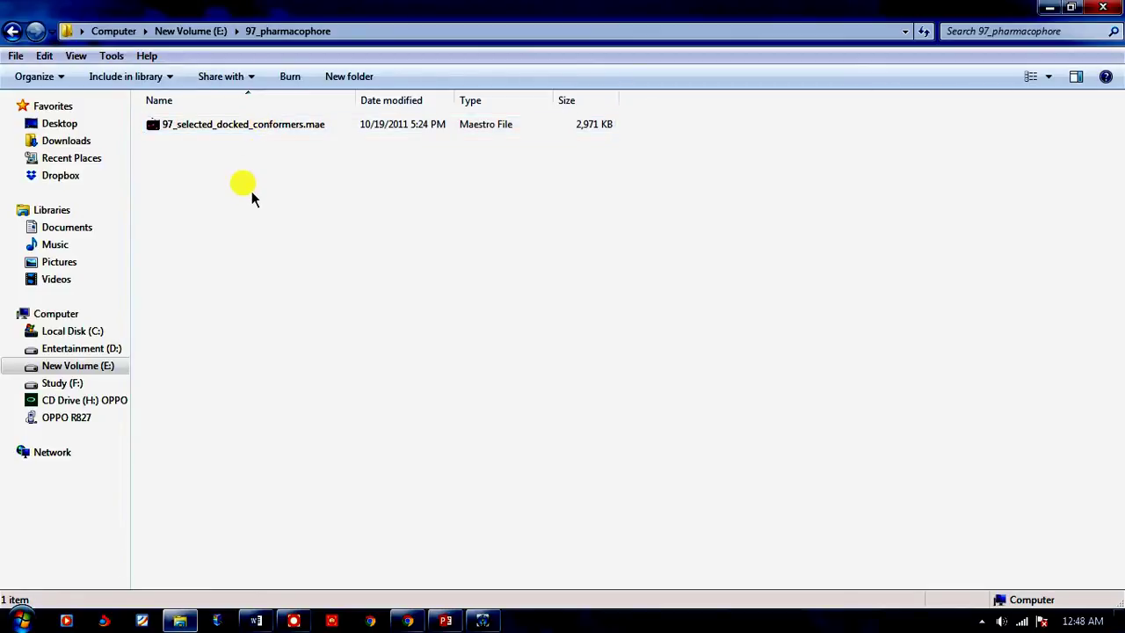
pyautogui.press('BackSpace')
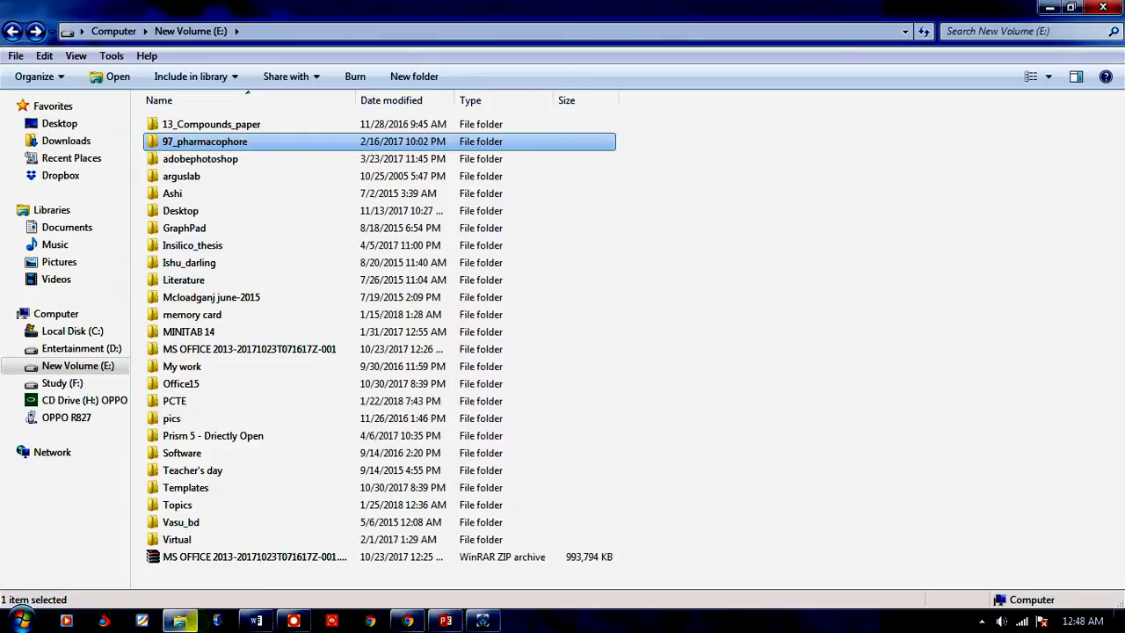
pyautogui.click(294, 620)
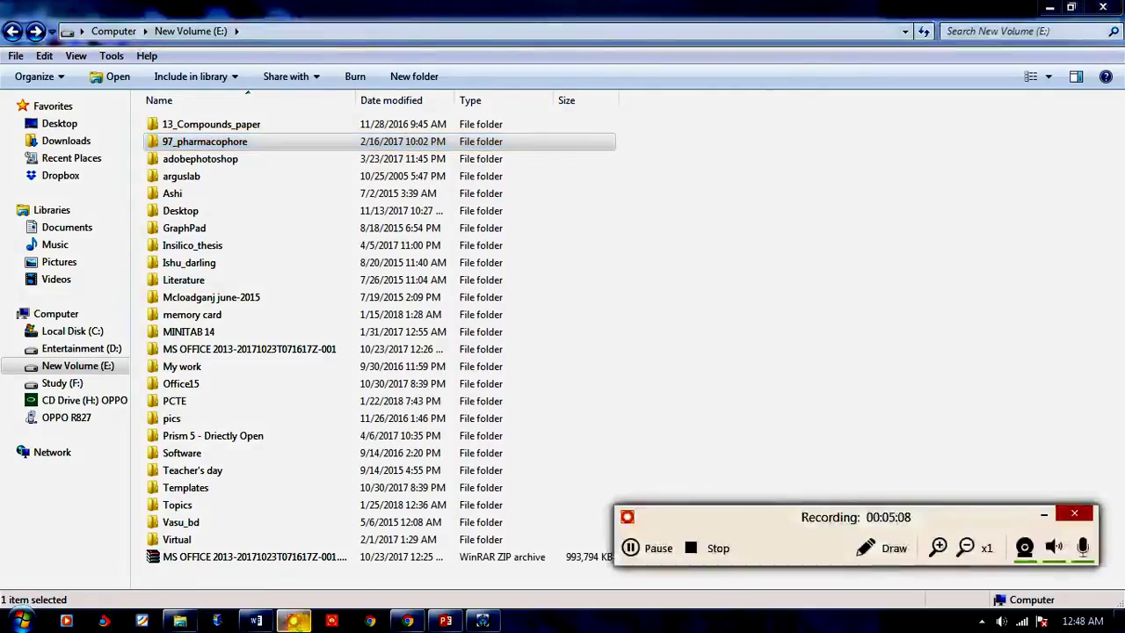
pyautogui.click(658, 548)
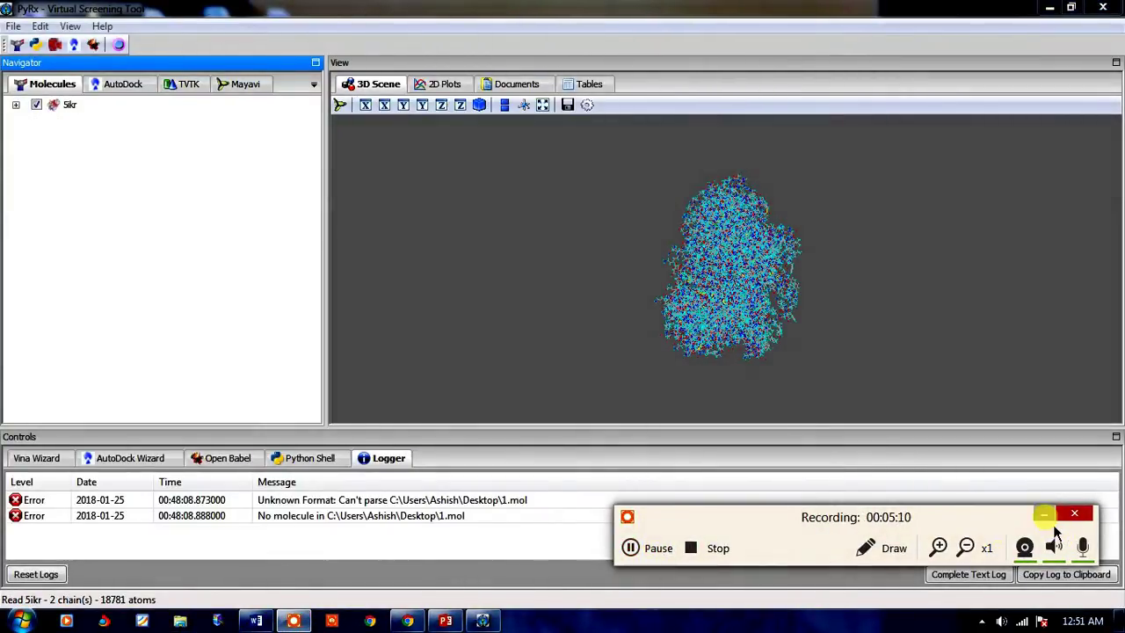
pyautogui.click(1043, 514)
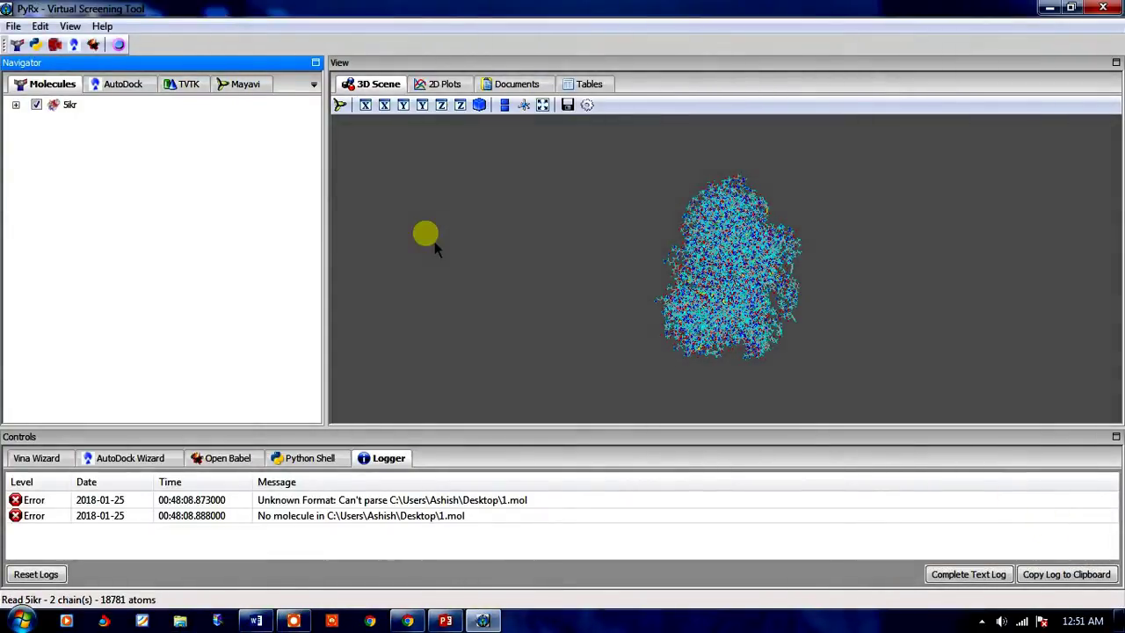
# Load the ligand 8_47_3D.mol2 from the Desktop into PyRx and bring up the Vina Wizard's Select Molecules stage
pyautogui.click(20, 46)
pyautogui.doubleClick(278, 237)
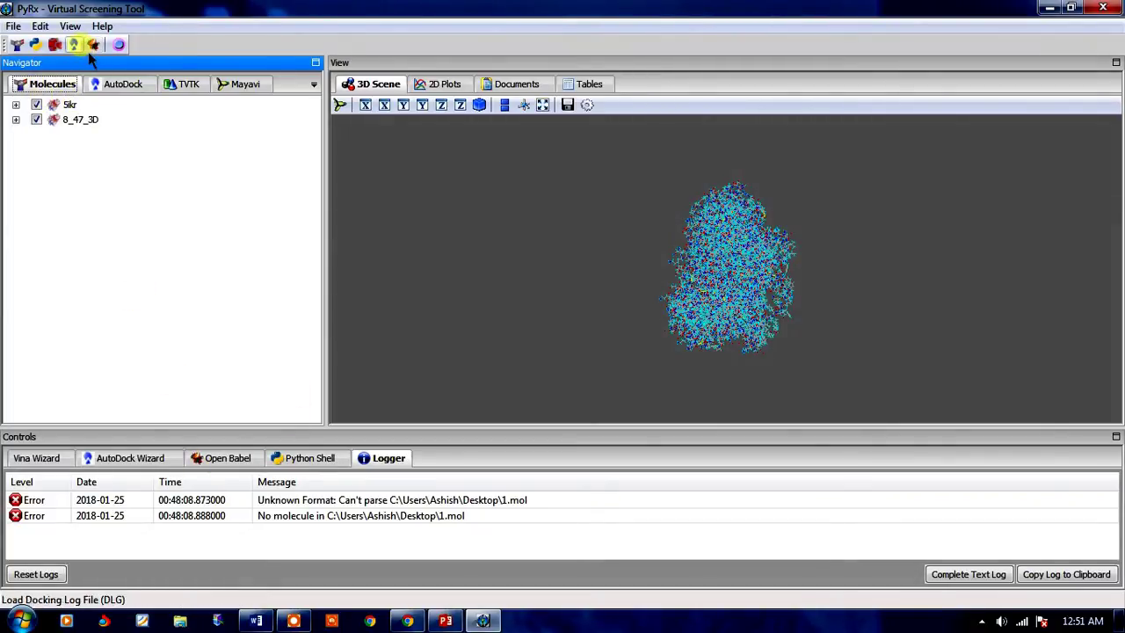
pyautogui.click(61, 463)
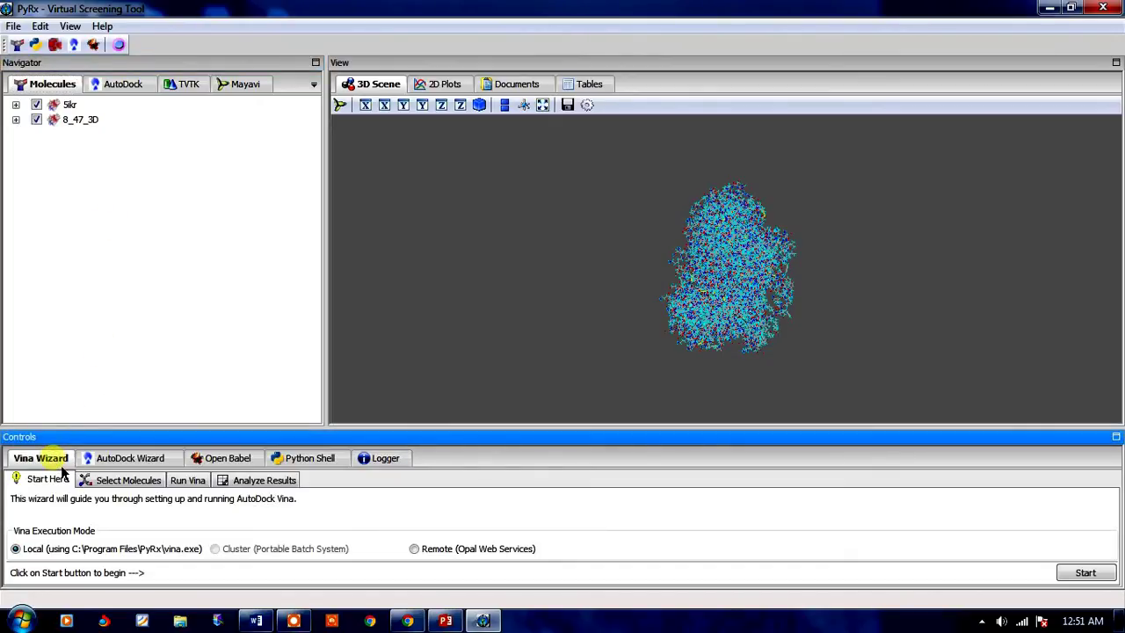
pyautogui.click(131, 482)
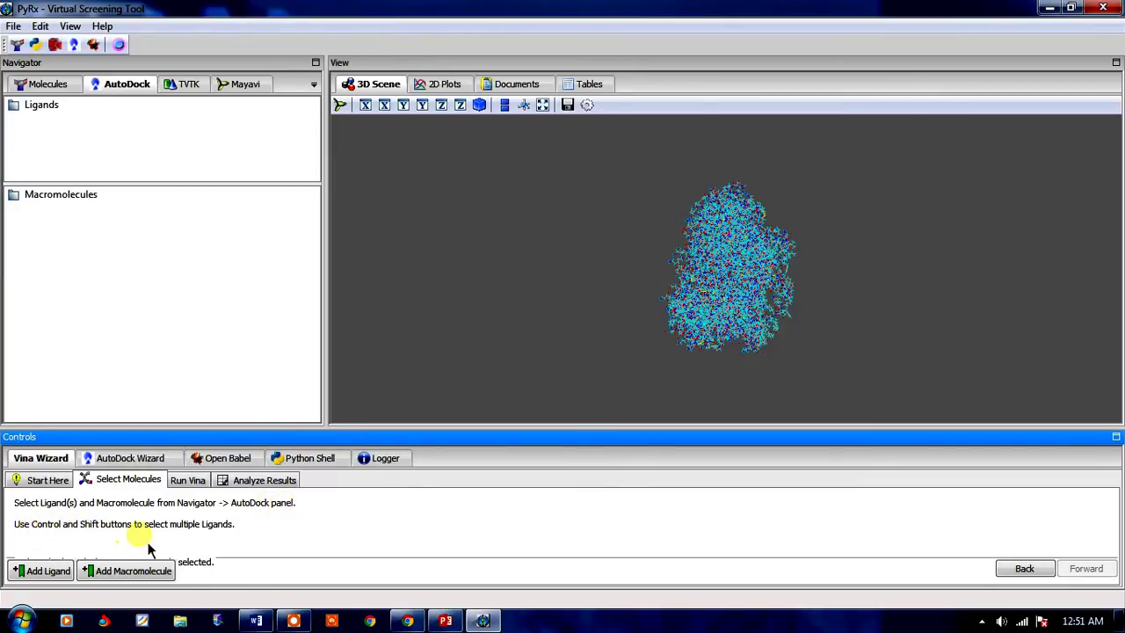
# Inspect the AutoDock ligand list, the chains of 5ikr and the atoms of 8_47_3D
pyautogui.click(38, 115)
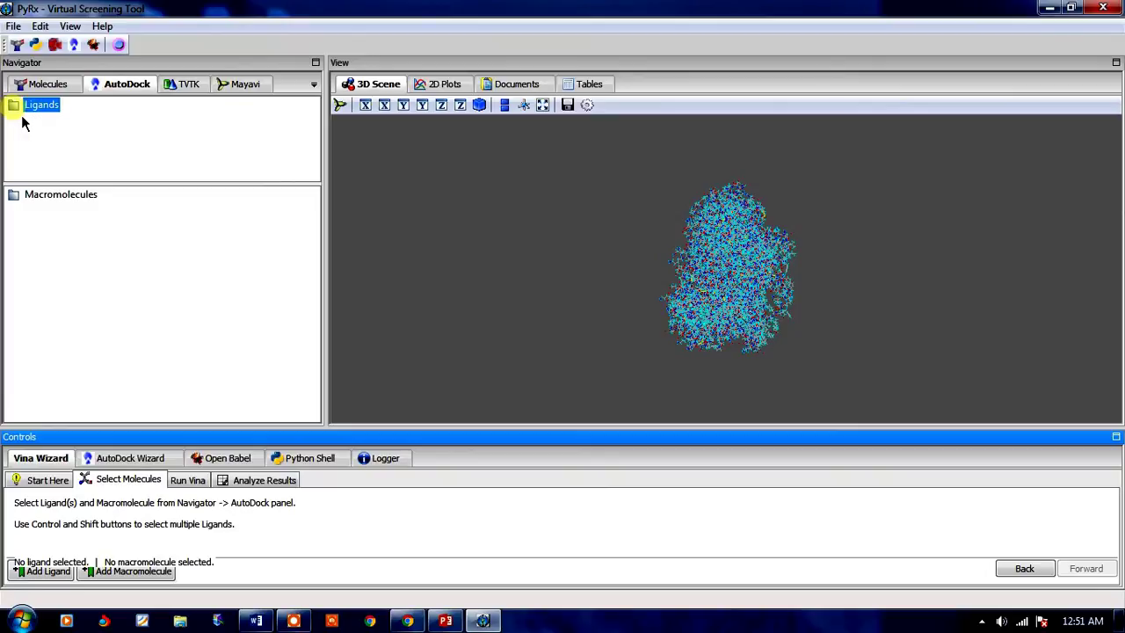
pyautogui.click(44, 84)
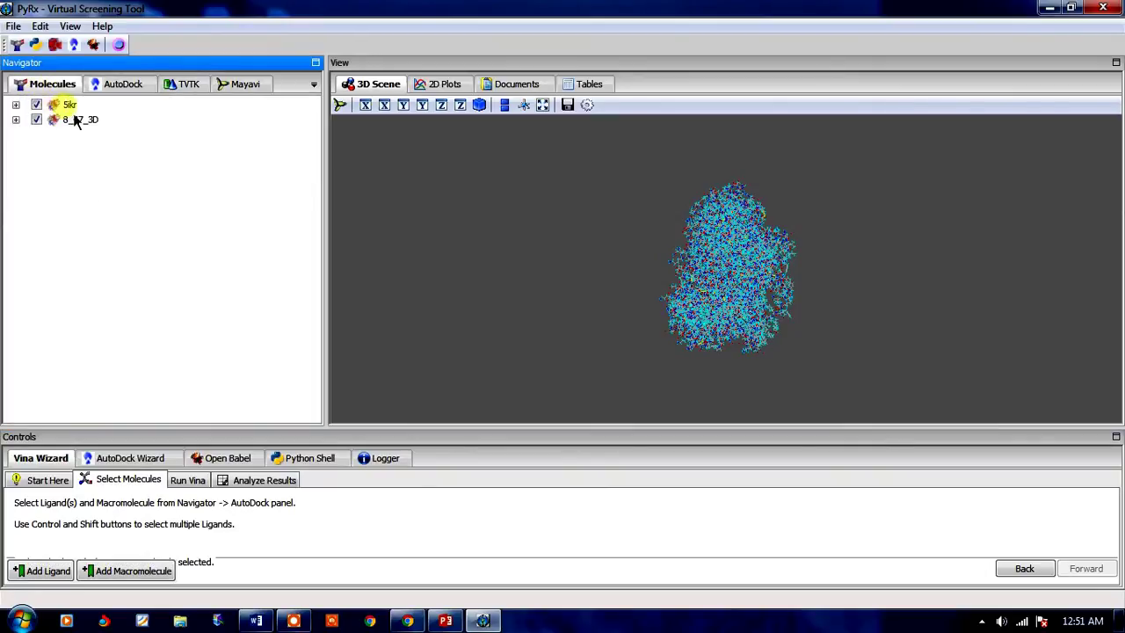
pyautogui.rightClick(75, 121)
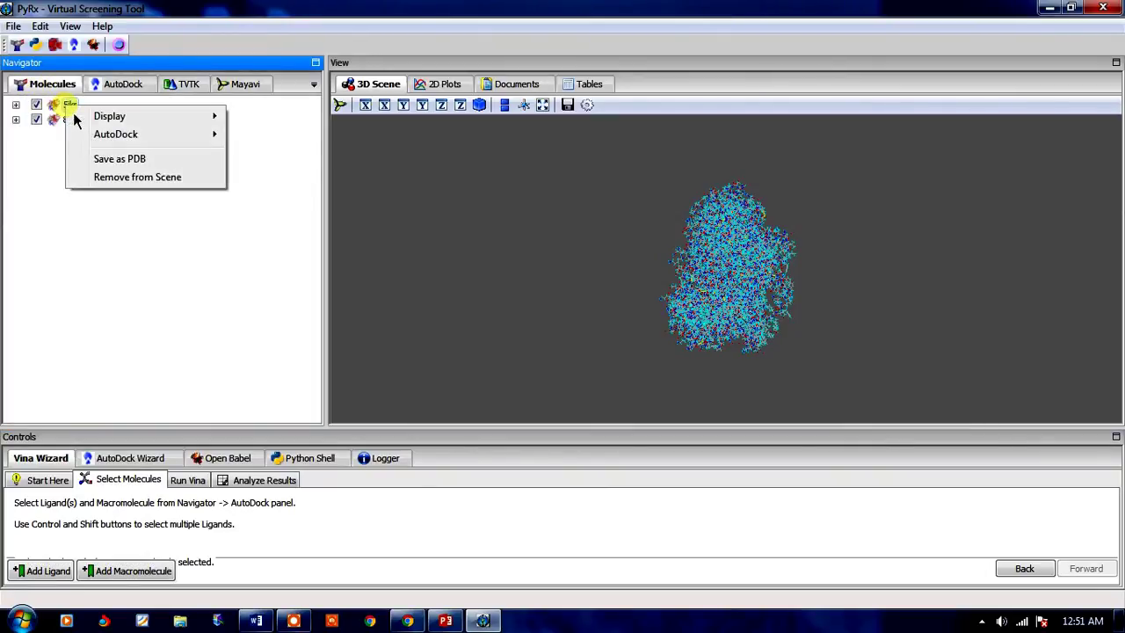
pyautogui.click(25, 116)
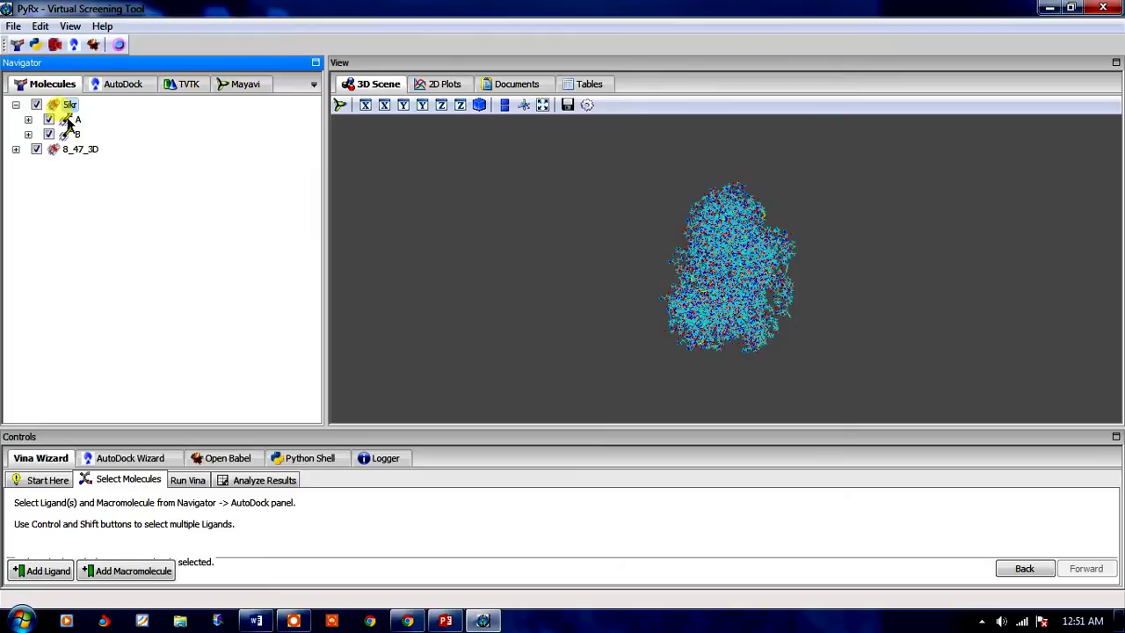
pyautogui.click(16, 149)
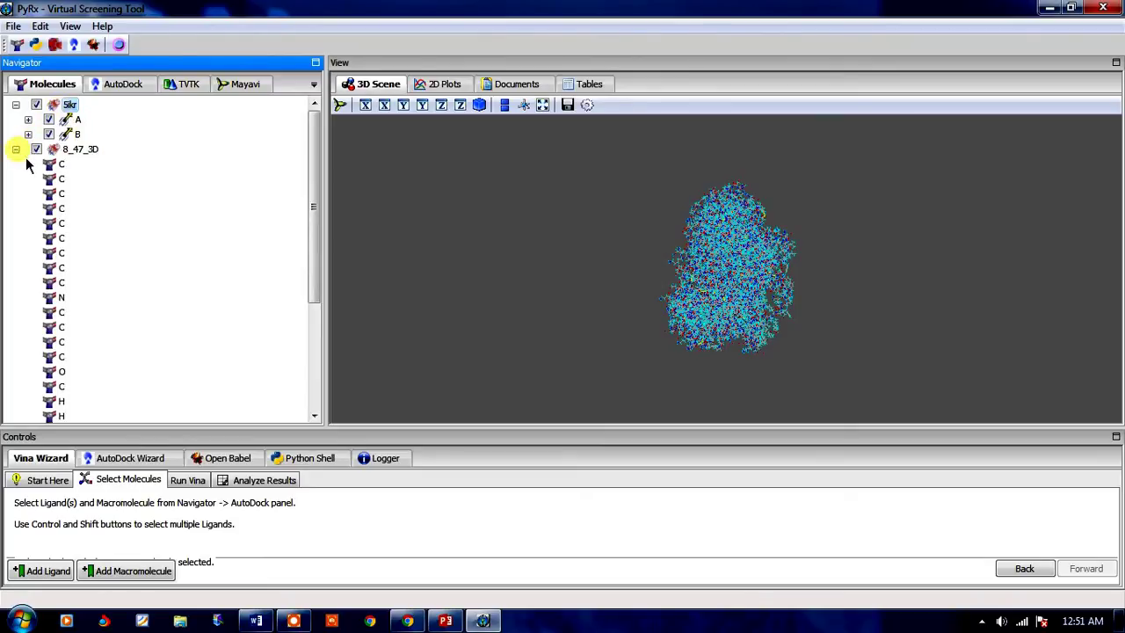
pyautogui.click(15, 149)
# Convert the loaded molecule 8_47_3D into an AutoDock ligand
pyautogui.click(83, 151)
pyautogui.rightClick(84, 152)
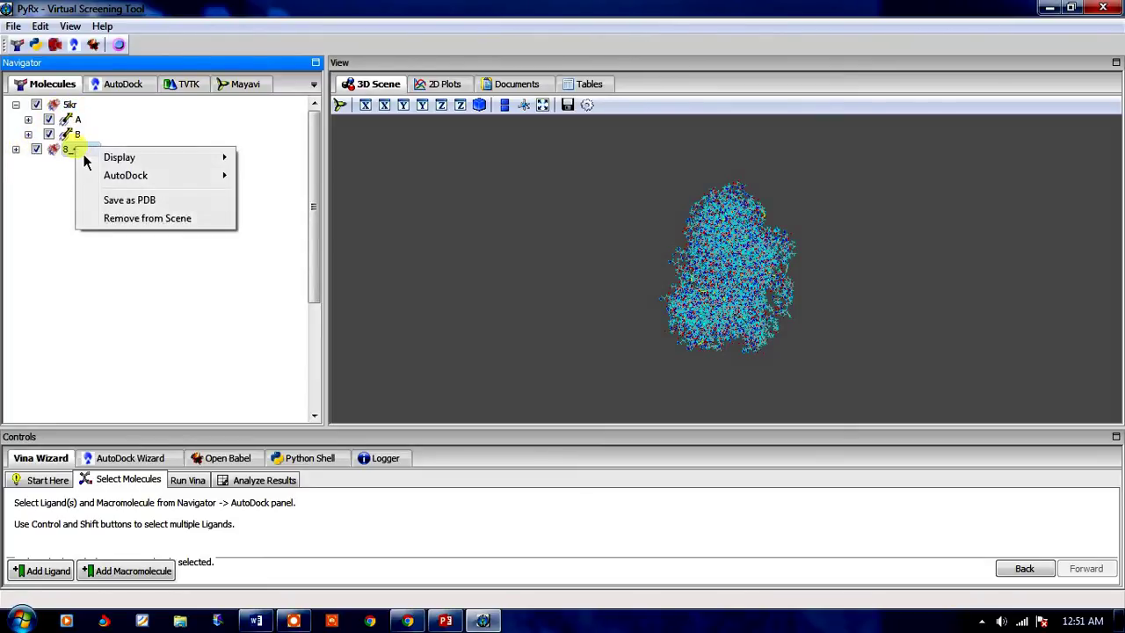
pyautogui.moveTo(143, 176)
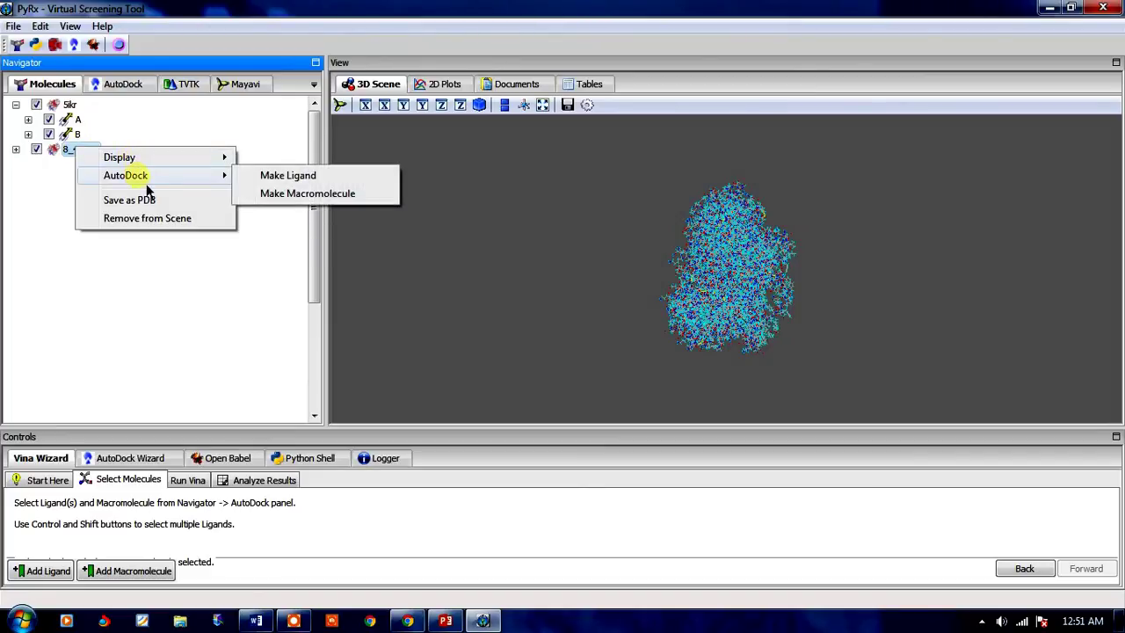
pyautogui.click(287, 181)
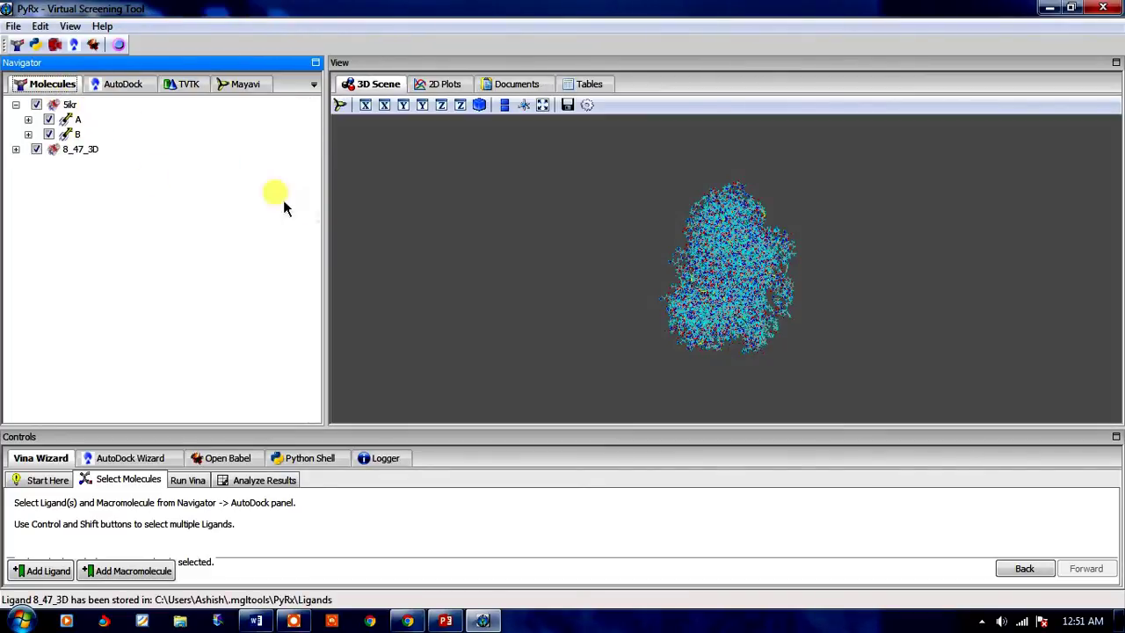
# Convert the protein 5ikr into an AutoDock macromolecule
pyautogui.rightClick(70, 105)
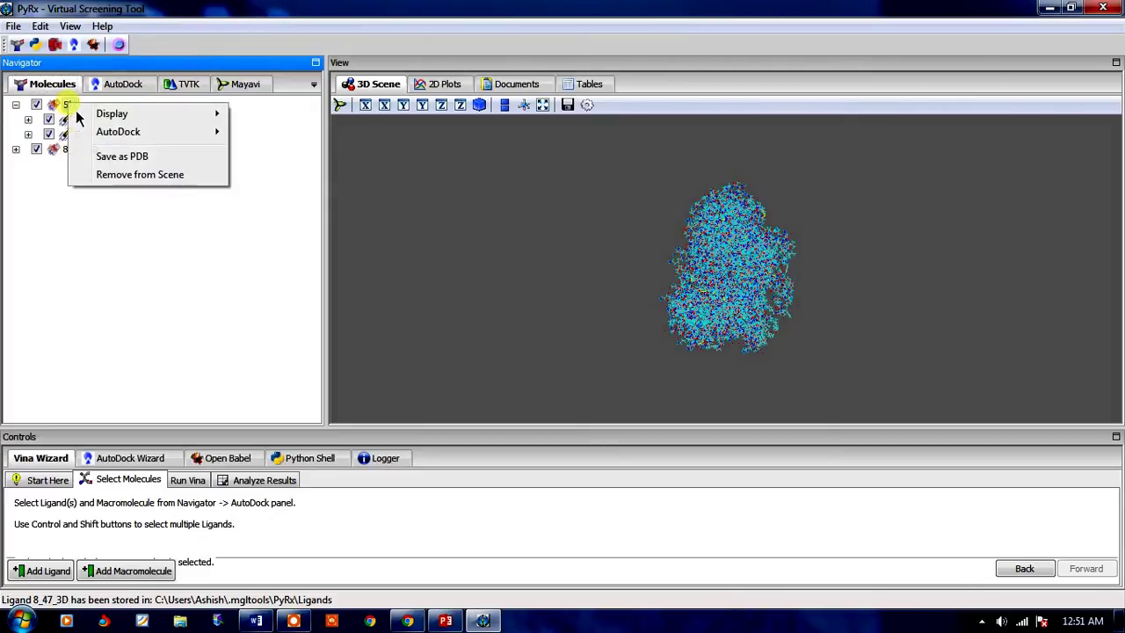
pyautogui.moveTo(123, 131)
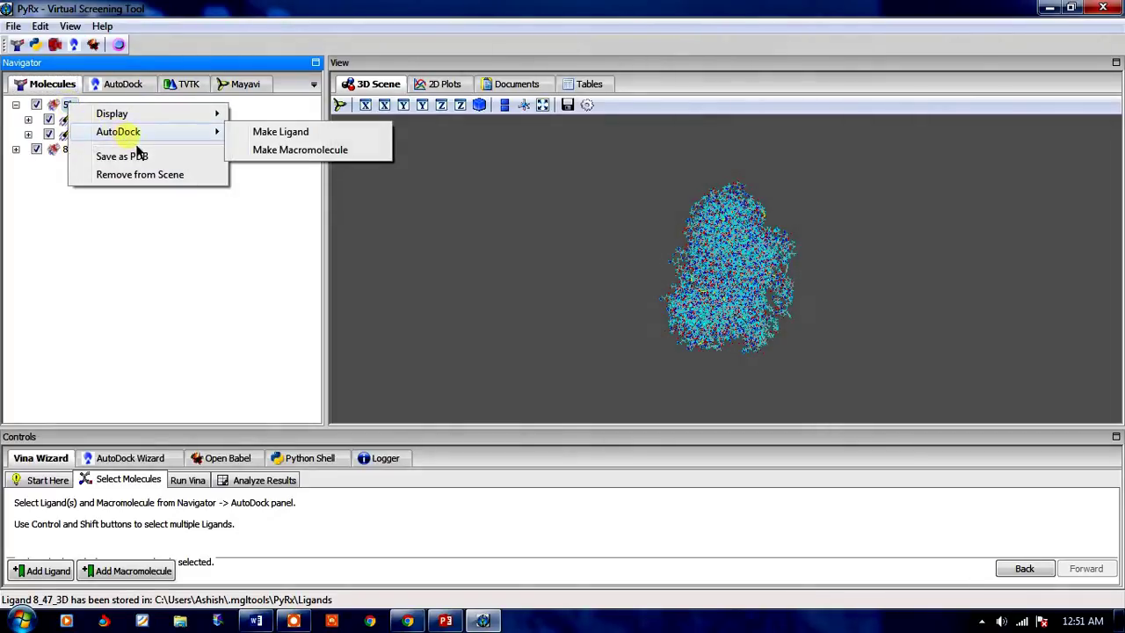
pyautogui.click(292, 154)
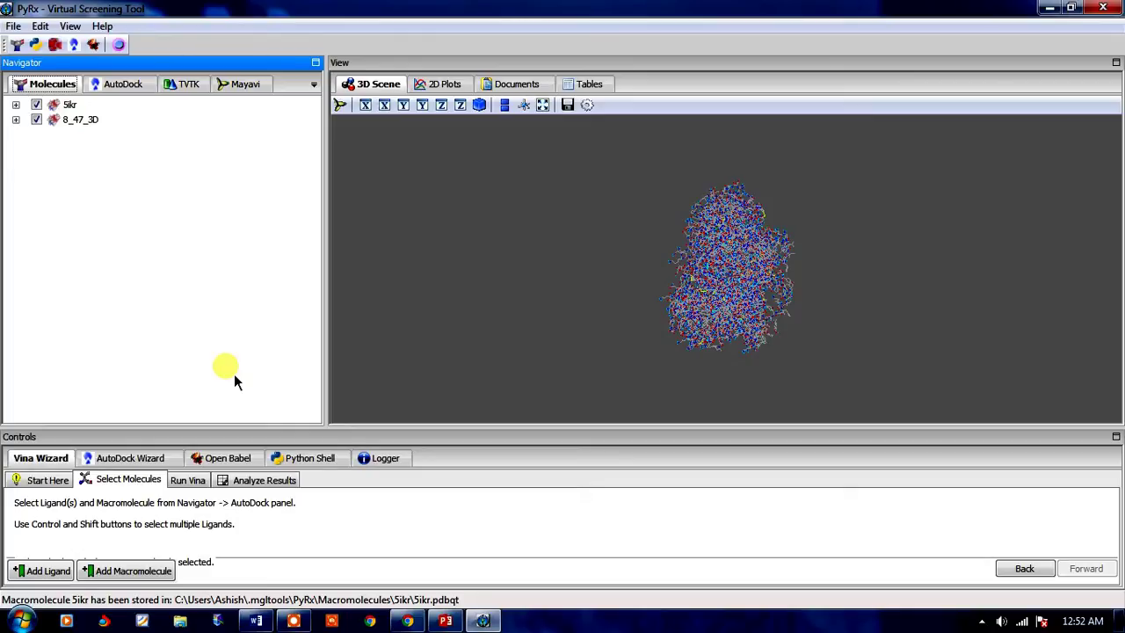
# Select the ligand 8_47_3D.pdbqt for docking against the macromolecule 5ikr, without adding another ligand file
pyautogui.click(198, 485)
pyautogui.click(611, 367)
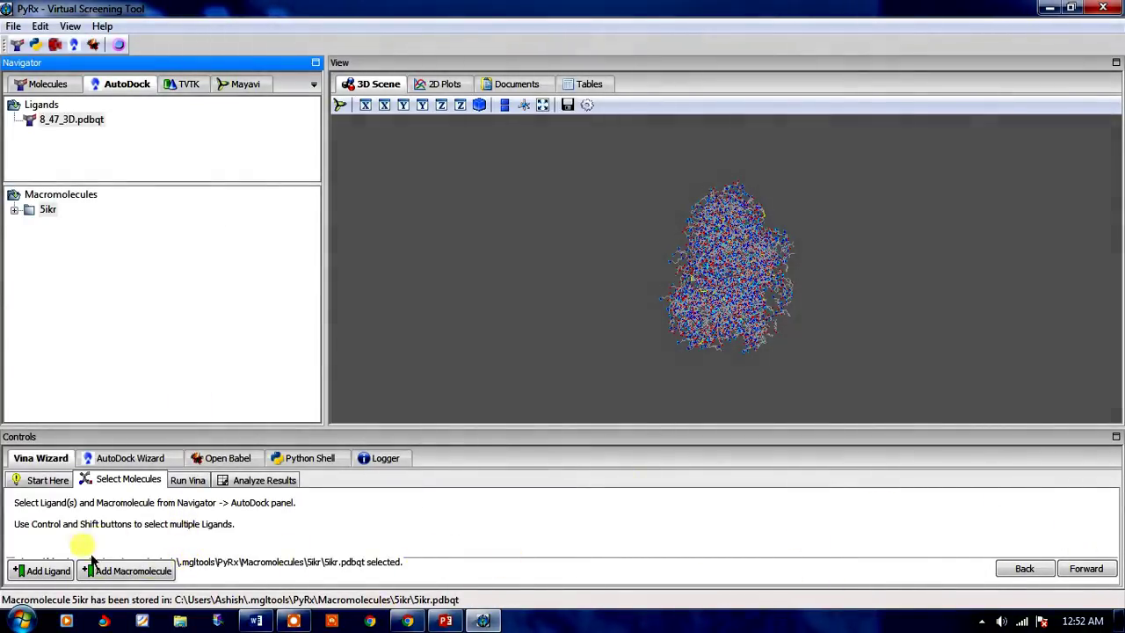
pyautogui.click(48, 571)
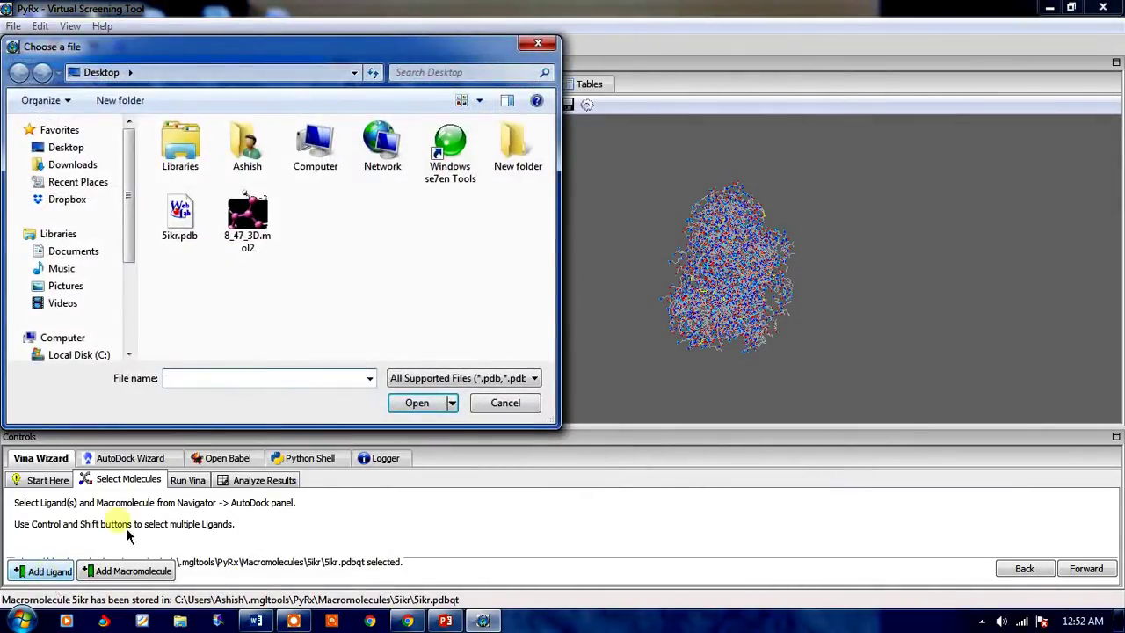
pyautogui.click(510, 408)
pyautogui.click(79, 128)
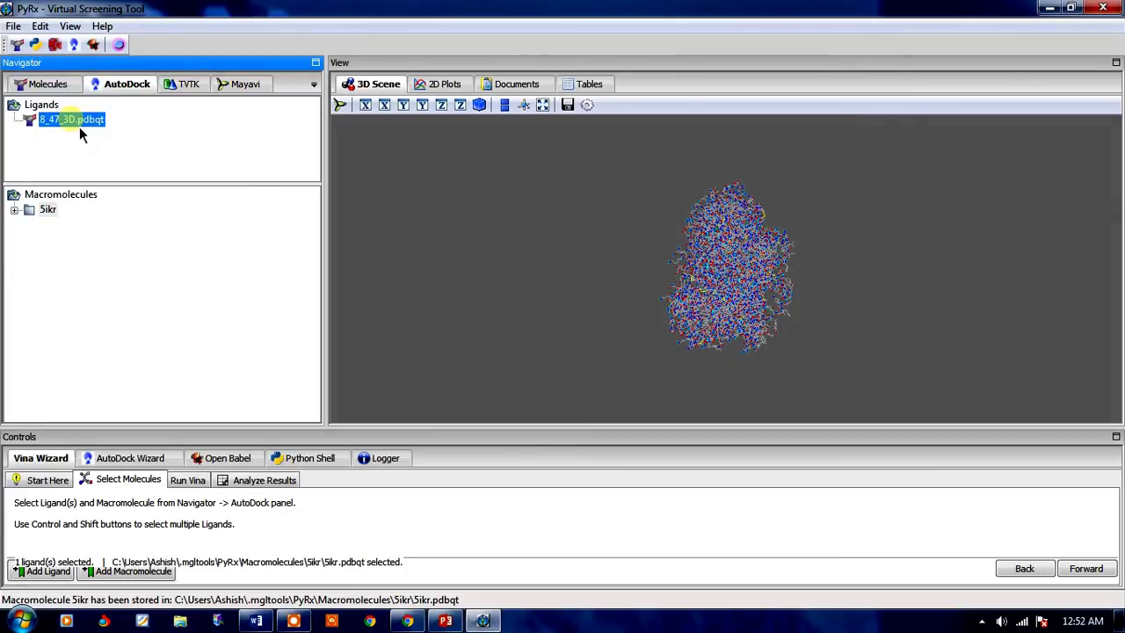
pyautogui.rightClick(79, 129)
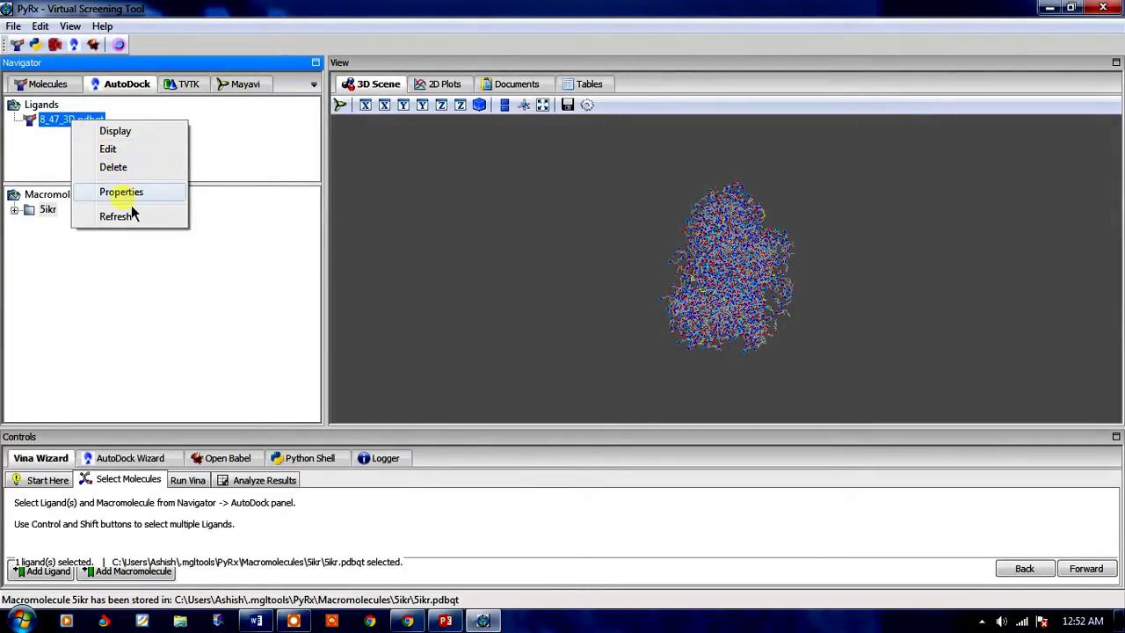
pyautogui.click(252, 173)
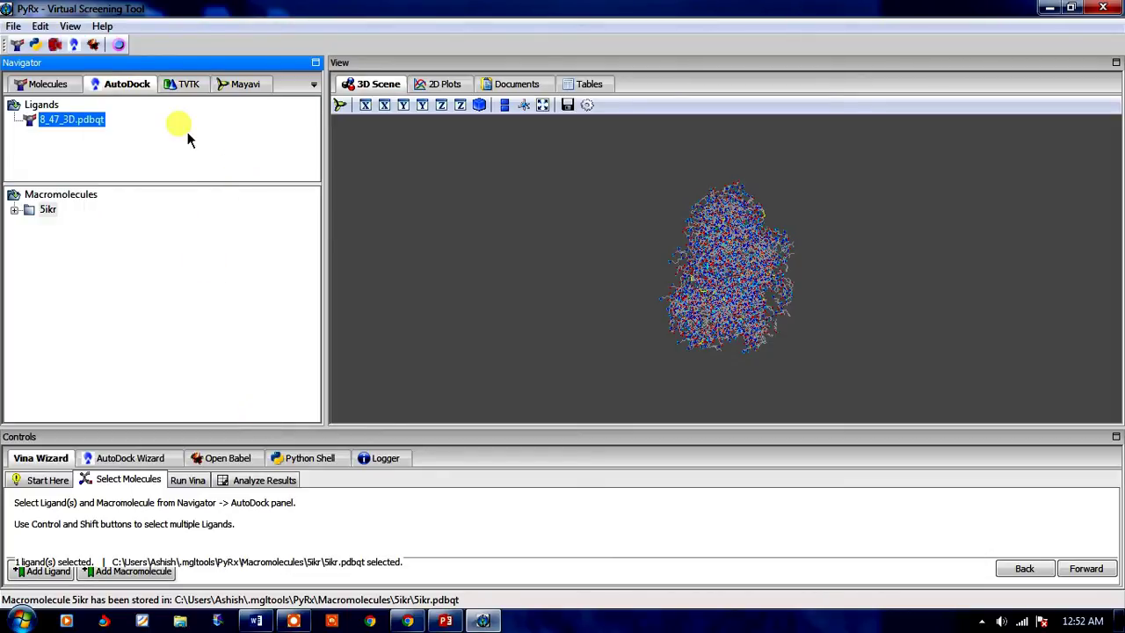
pyautogui.click(188, 85)
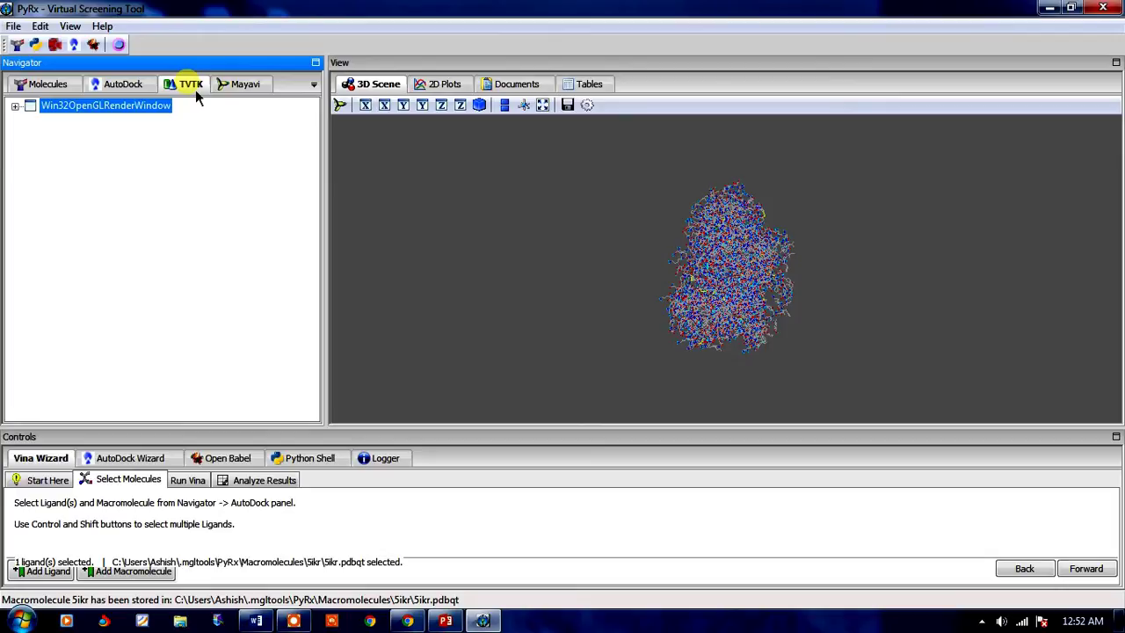
pyautogui.click(134, 86)
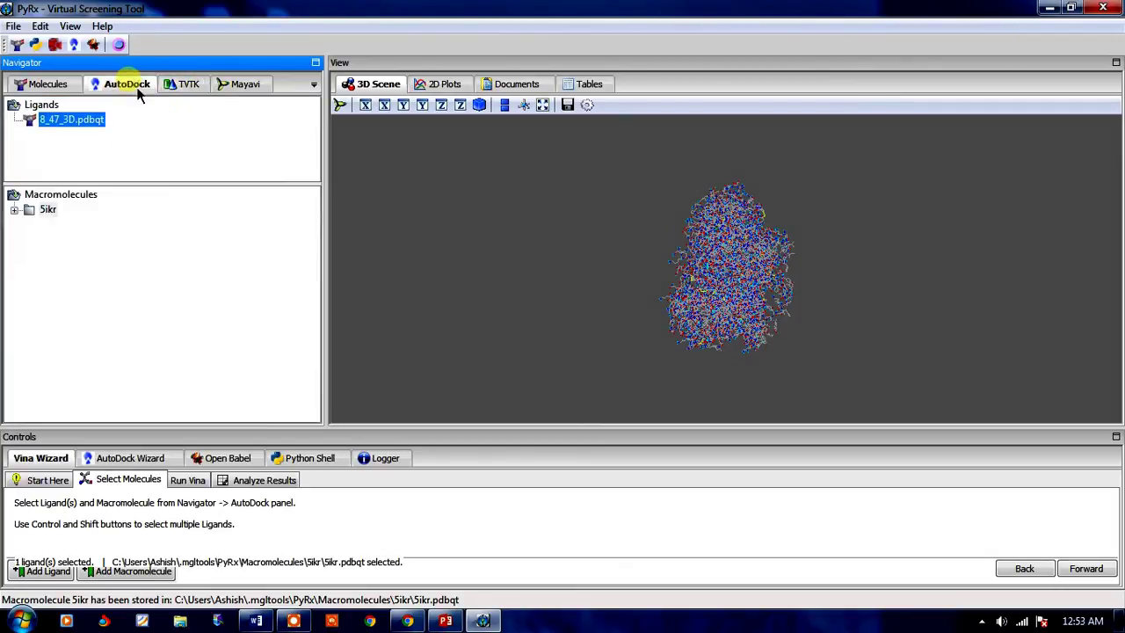
# Advance the Vina Wizard to the Run Vina stage for 8_47_3D and 5ikr, and dismiss the error window
pyautogui.click(196, 481)
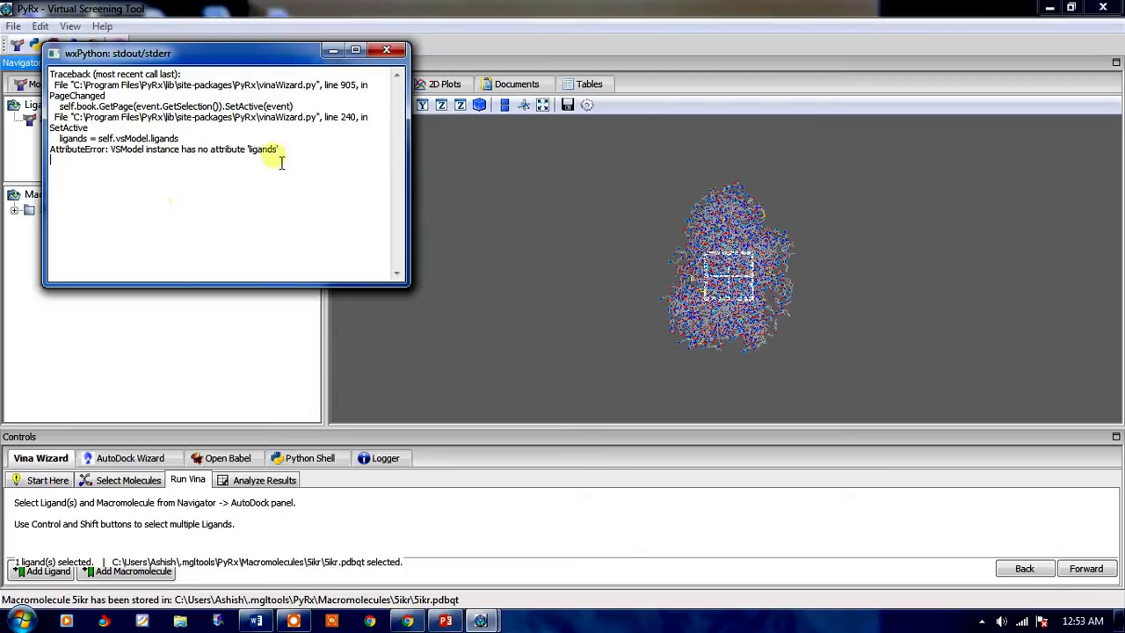
pyautogui.click(398, 58)
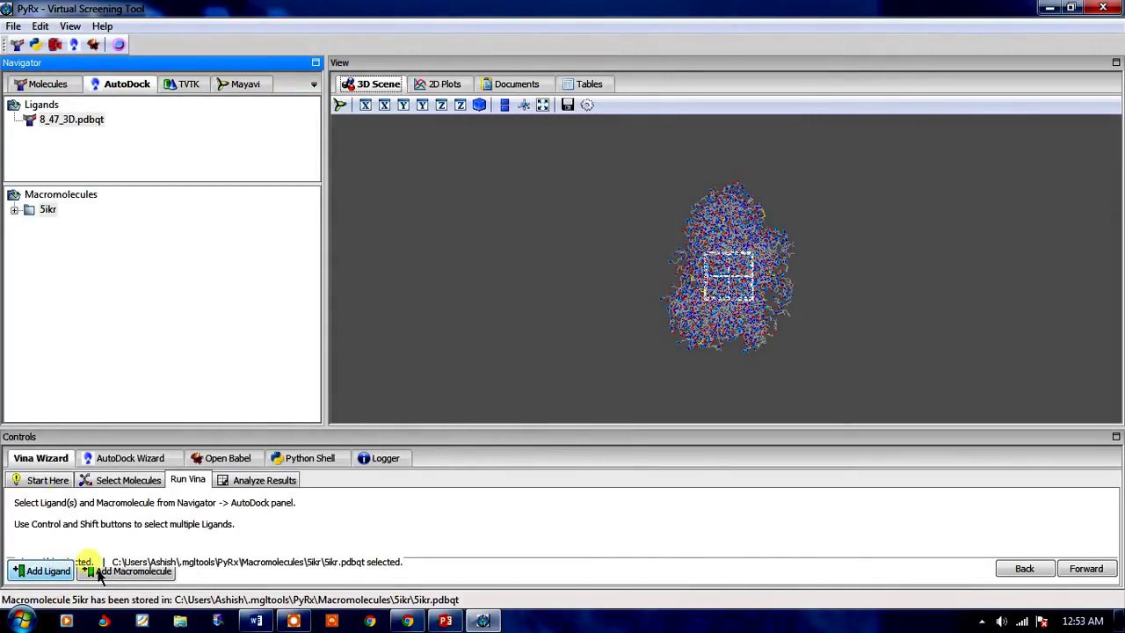
# Add the ligand file 8_47_3D.mol2 from the Desktop to the AutoDock ligands, staying on the Run Vina stage
pyautogui.click(37, 572)
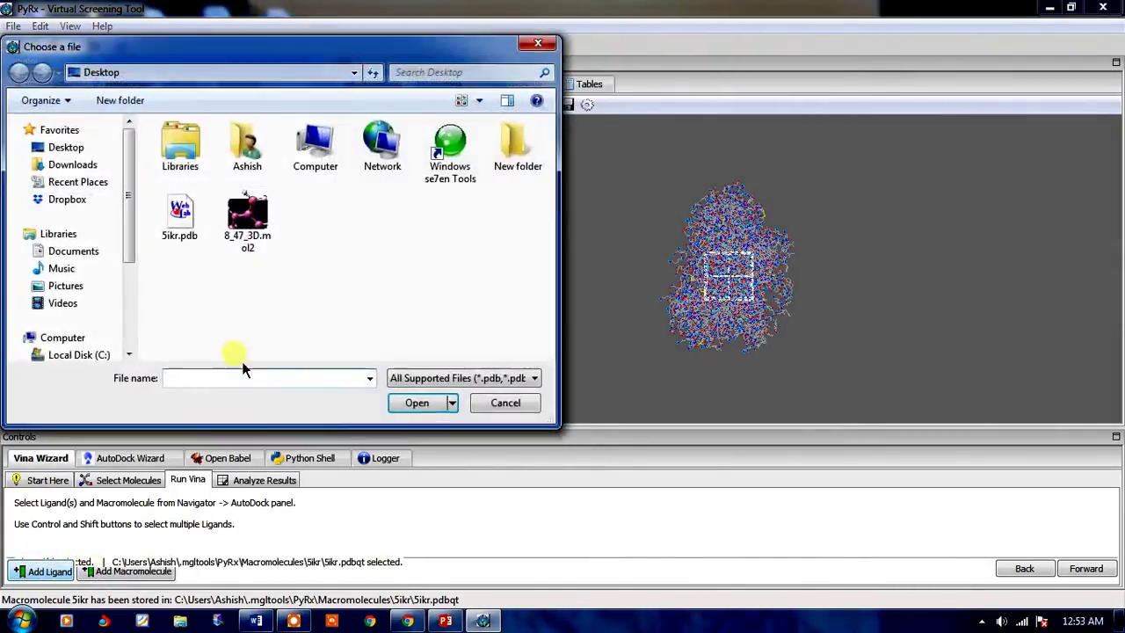
pyautogui.doubleClick(275, 242)
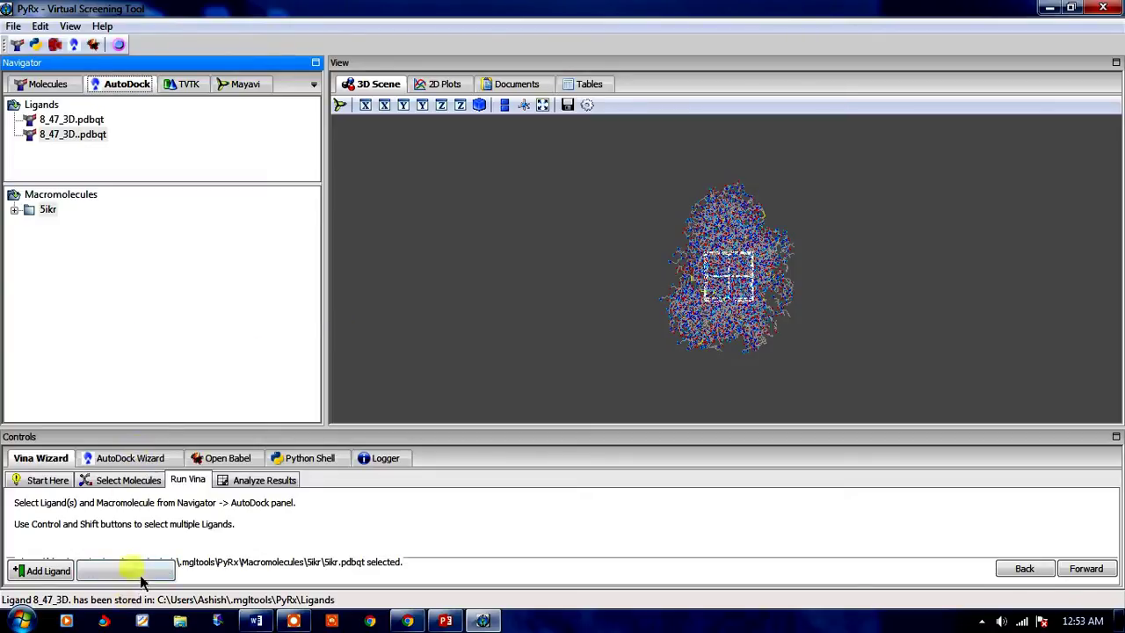
pyautogui.click(190, 480)
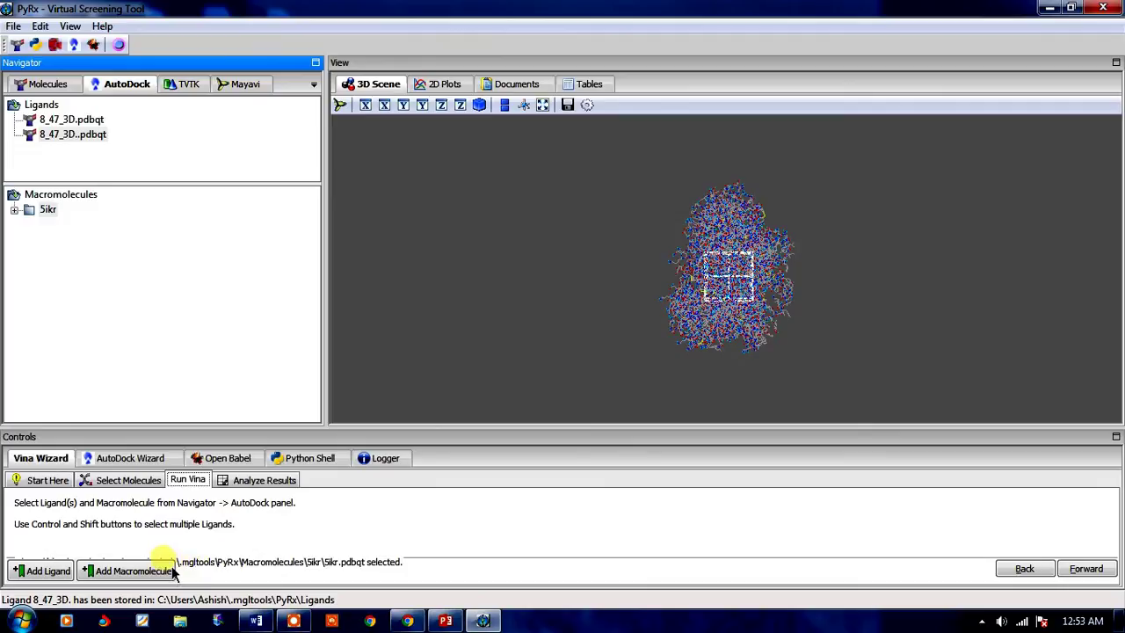
pyautogui.click(242, 139)
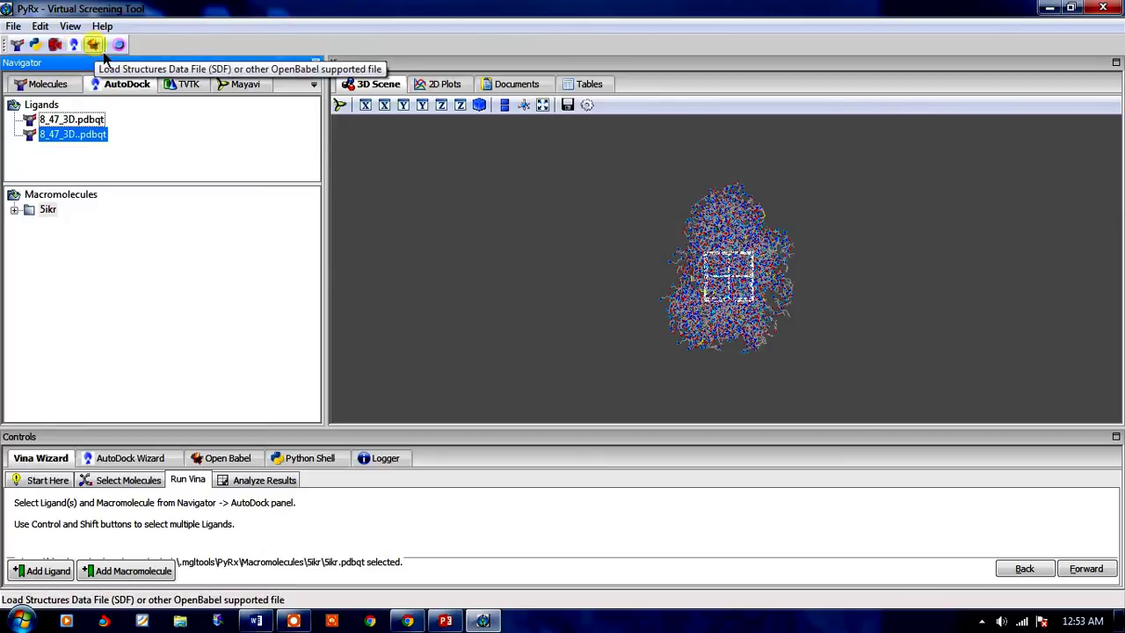
pyautogui.click(201, 482)
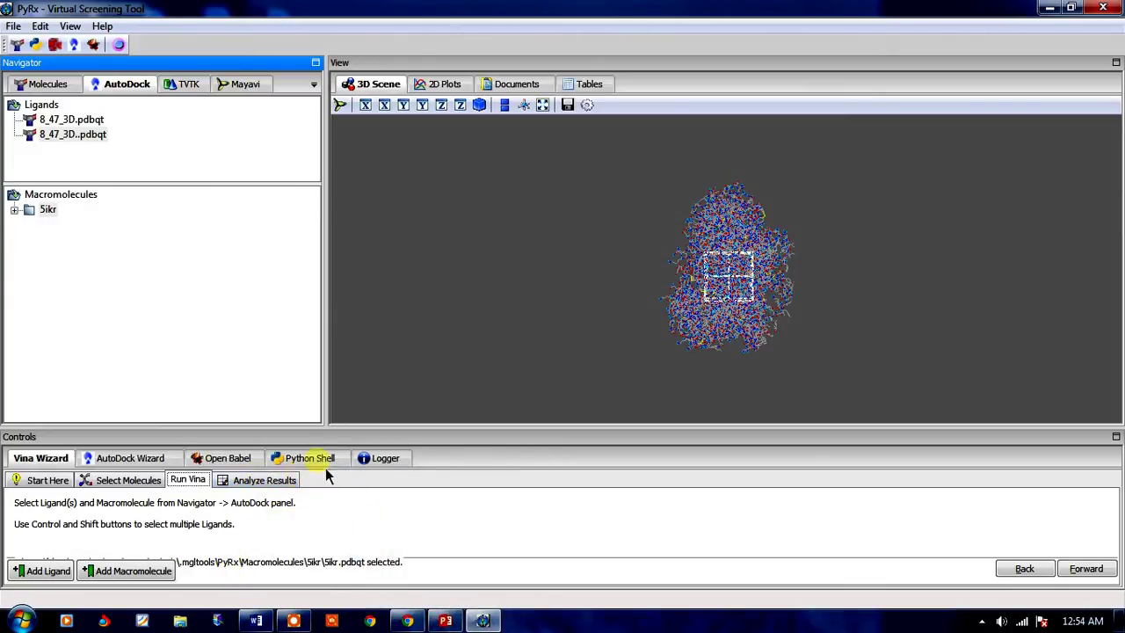
# Review the logged errors and the AutoDock Wizard's starting page, and return to the Vina Wizard
pyautogui.click(387, 459)
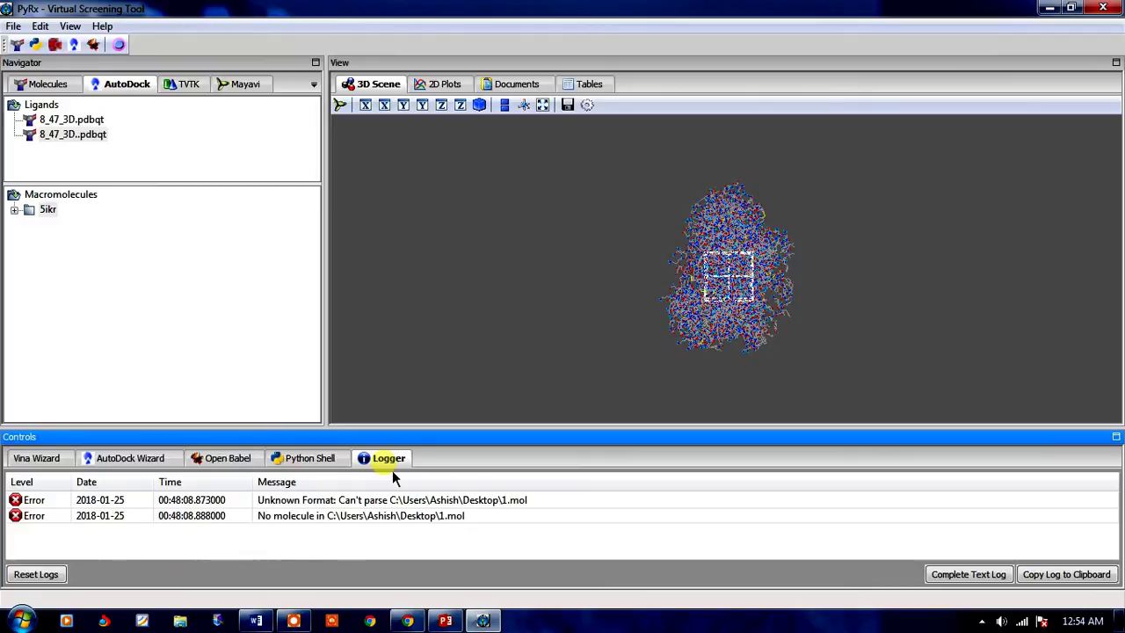
pyautogui.click(140, 463)
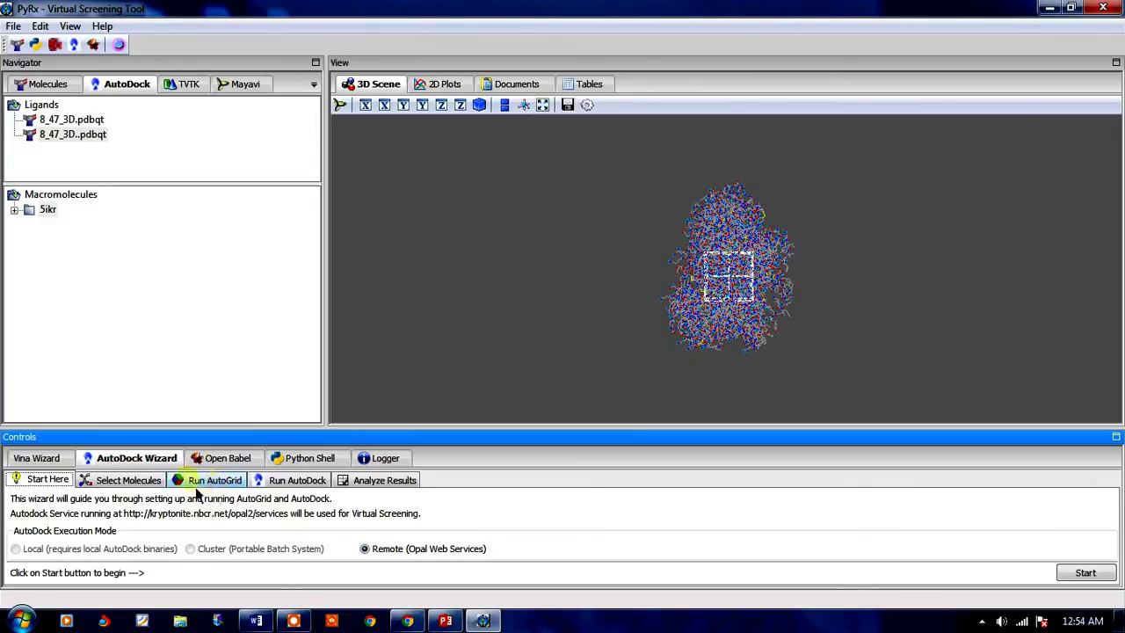
pyautogui.click(55, 459)
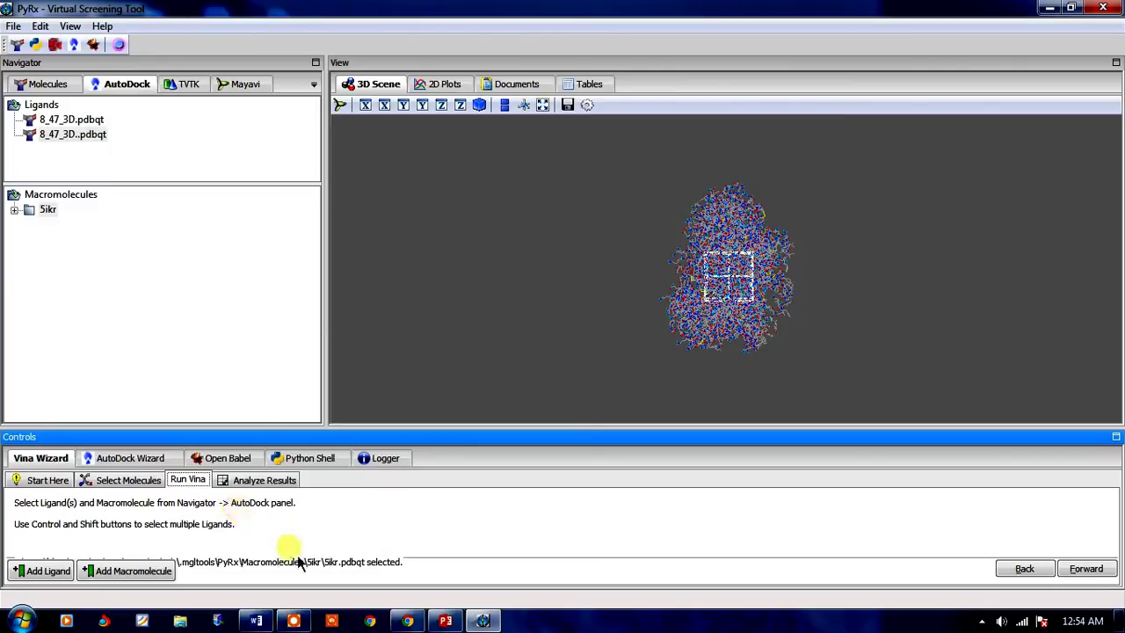
# Accept the Customize Filters dialog for the Vina results with No filter selected, and go back to the Run Vina stage
pyautogui.click(255, 479)
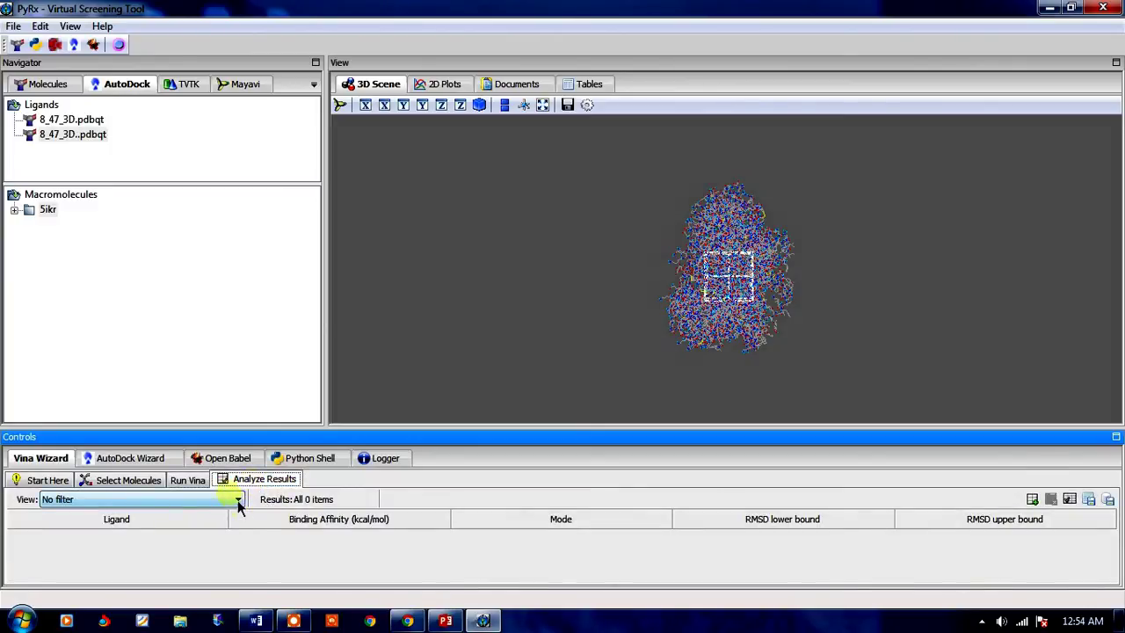
pyautogui.click(237, 499)
pyautogui.click(234, 526)
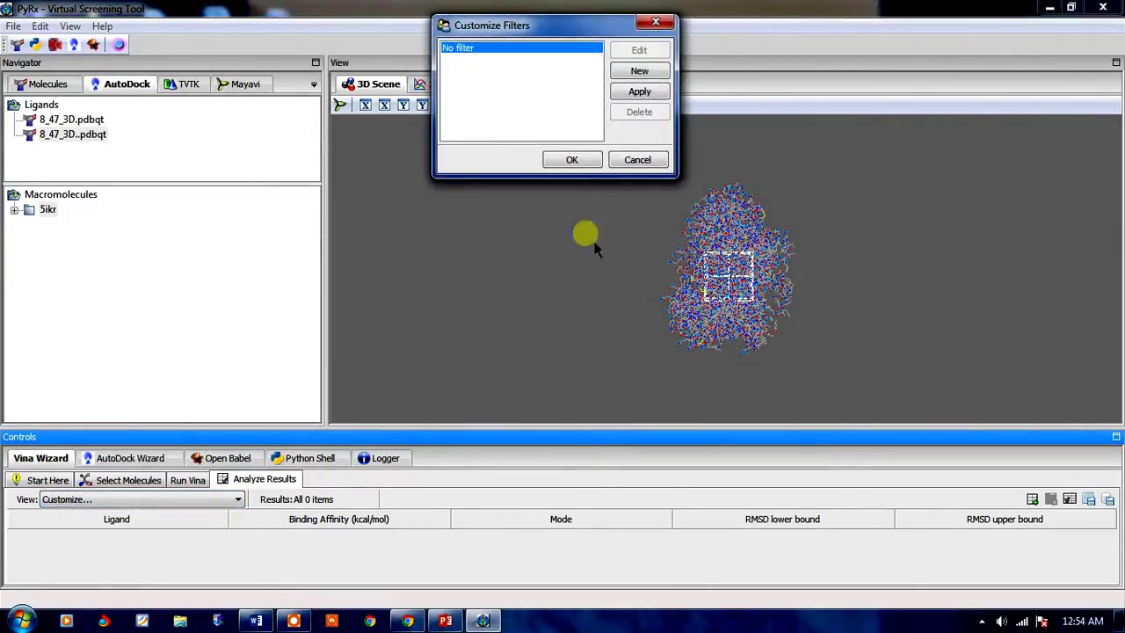
pyautogui.click(576, 160)
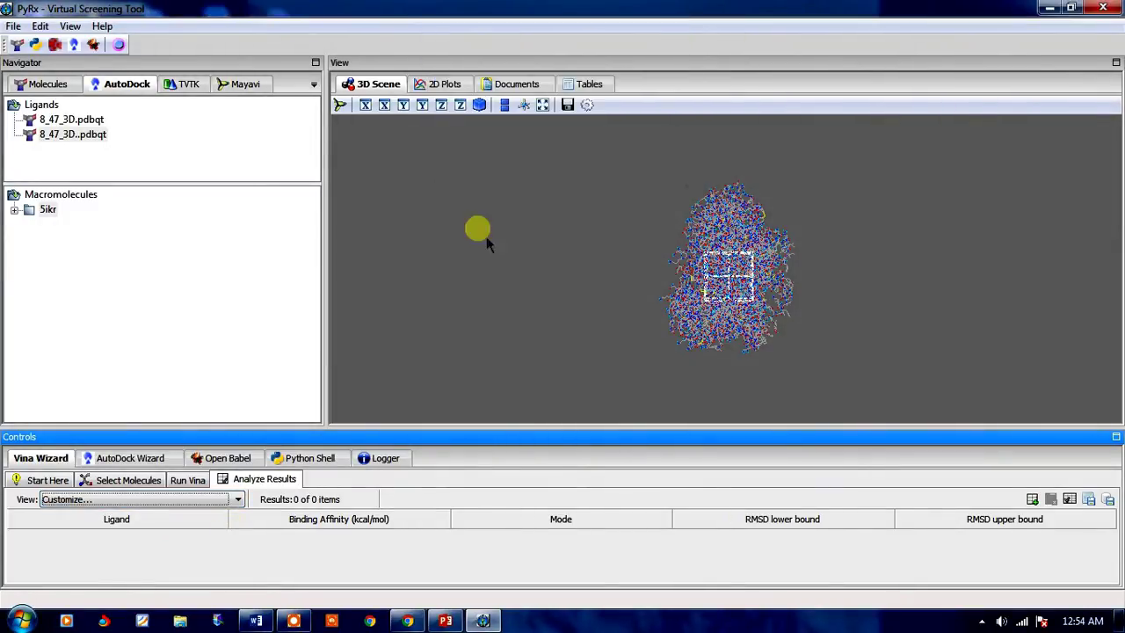
pyautogui.click(194, 481)
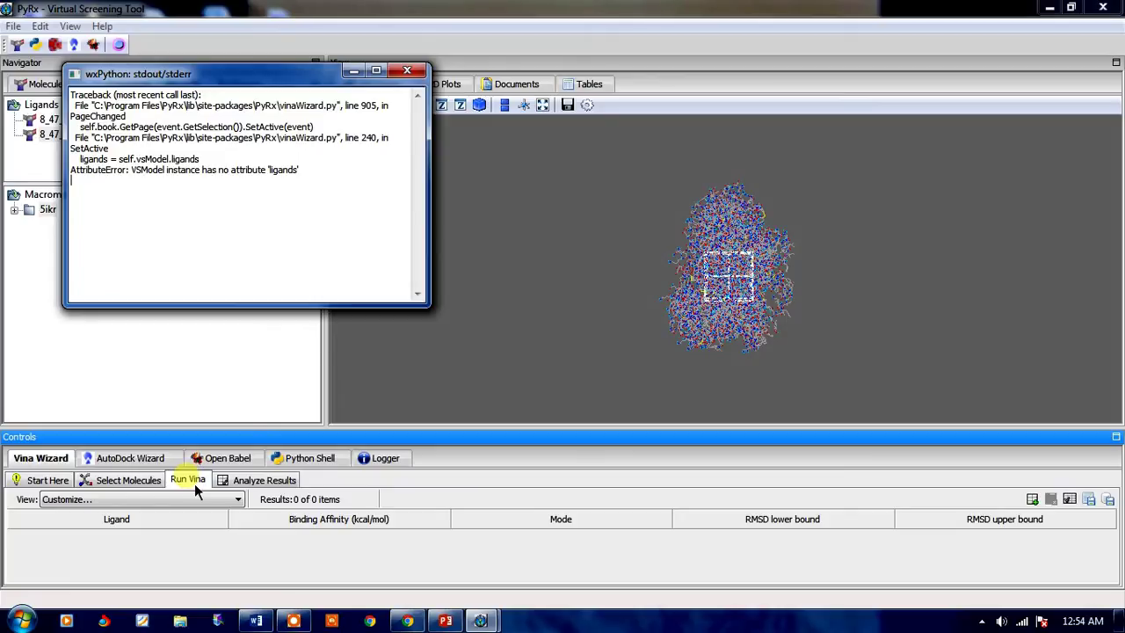
pyautogui.click(407, 70)
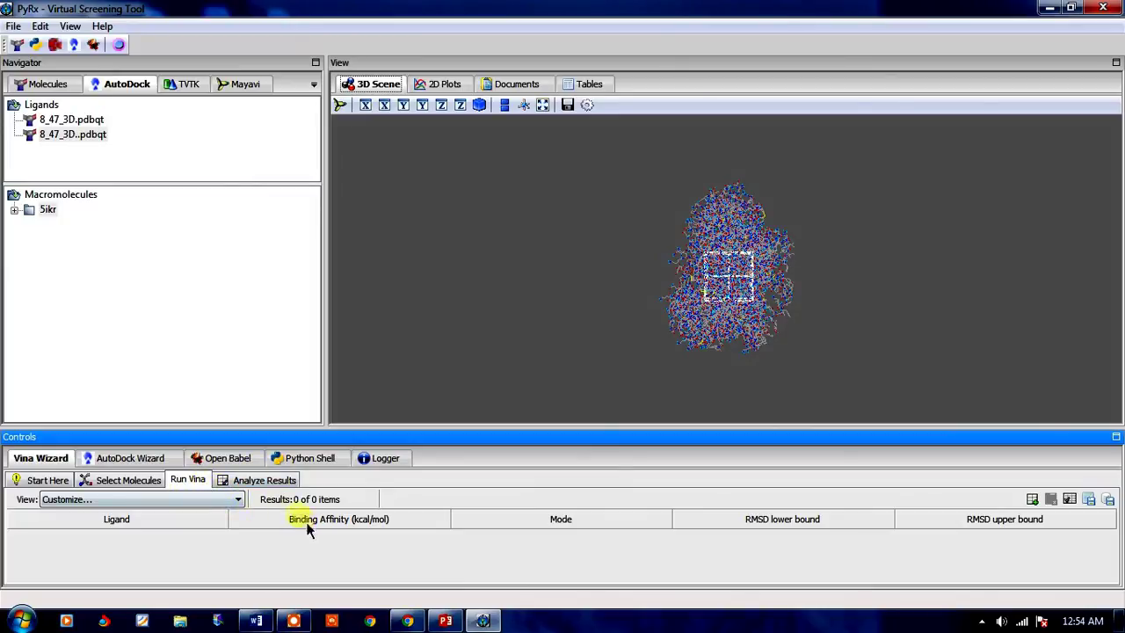
# Try to run AutoGrid from the AutoDock Wizard, and check the Python Shell output and the Open Babel table
pyautogui.click(143, 459)
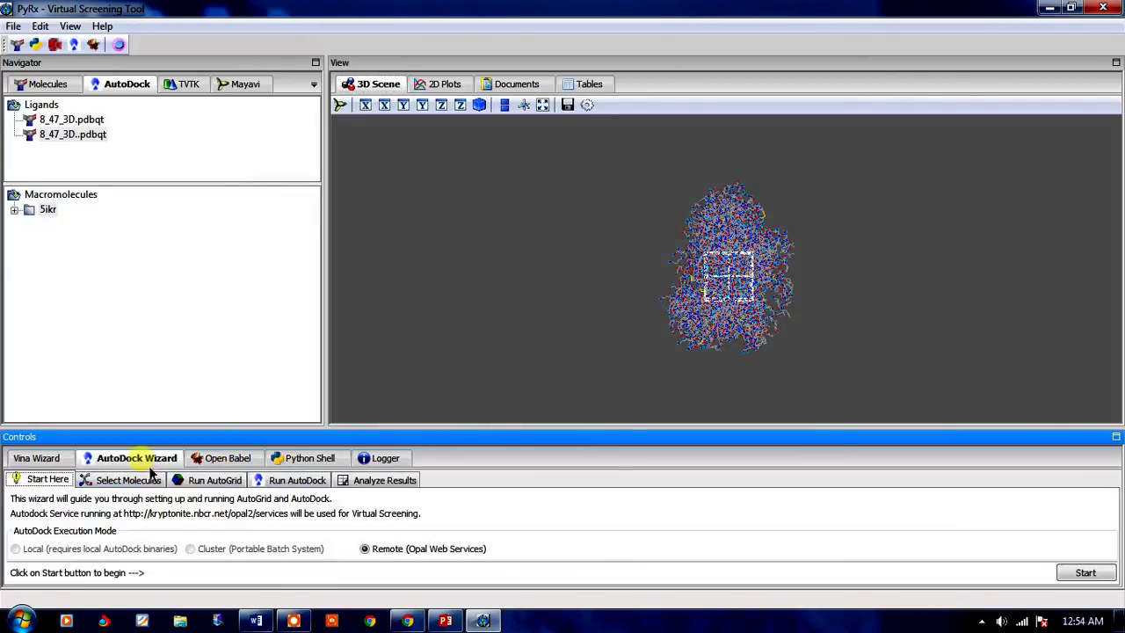
pyautogui.click(215, 482)
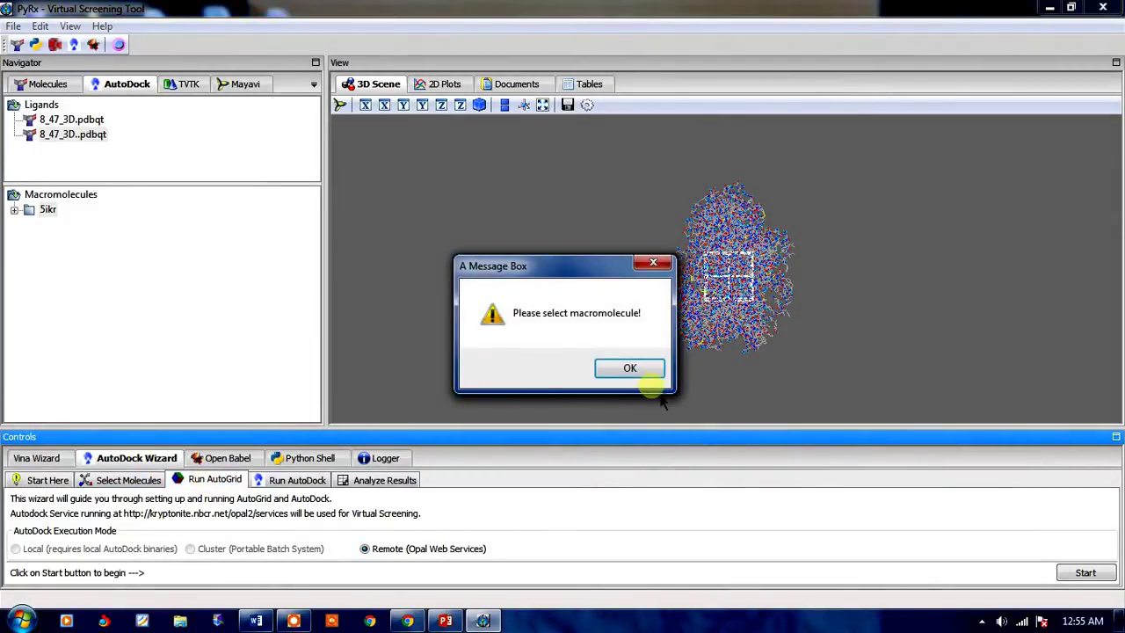
pyautogui.click(653, 376)
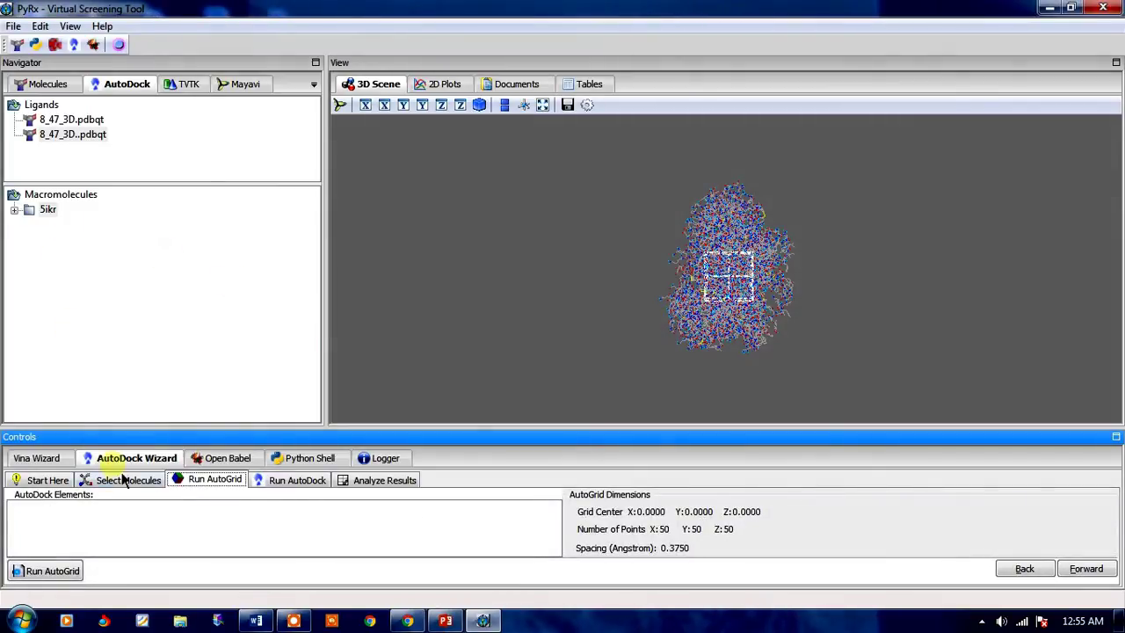
pyautogui.click(76, 584)
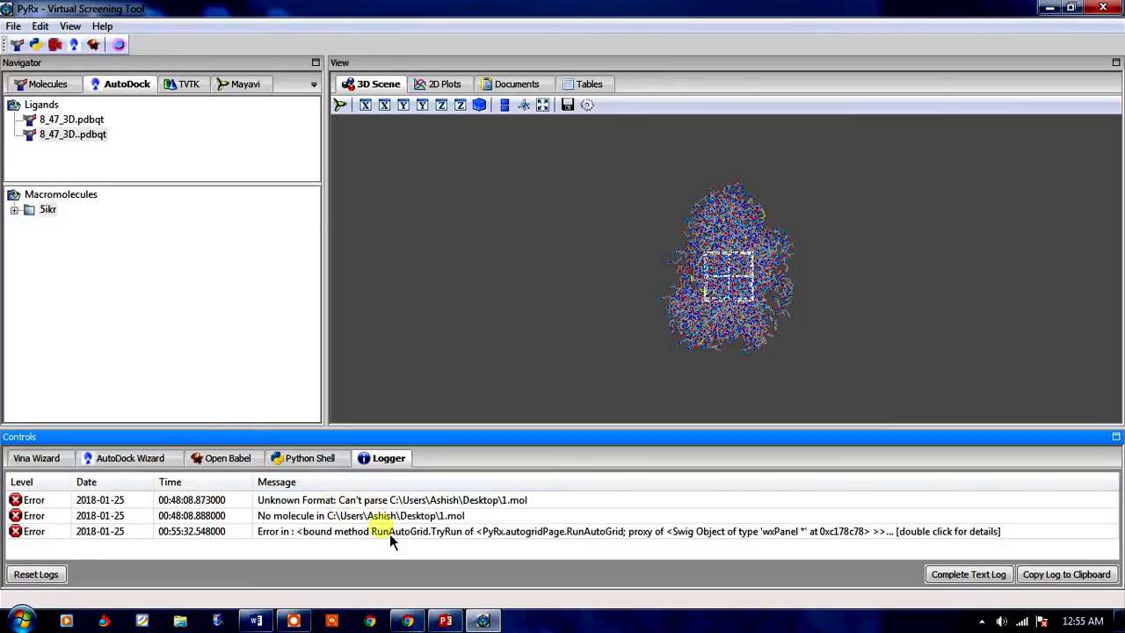
pyautogui.click(330, 460)
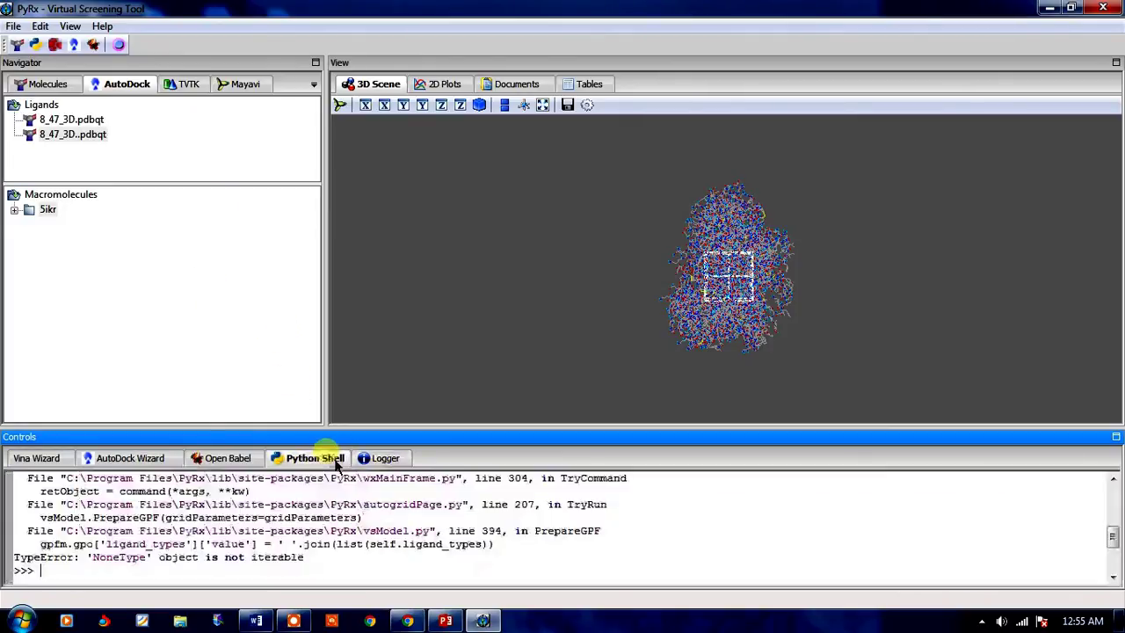
pyautogui.click(255, 463)
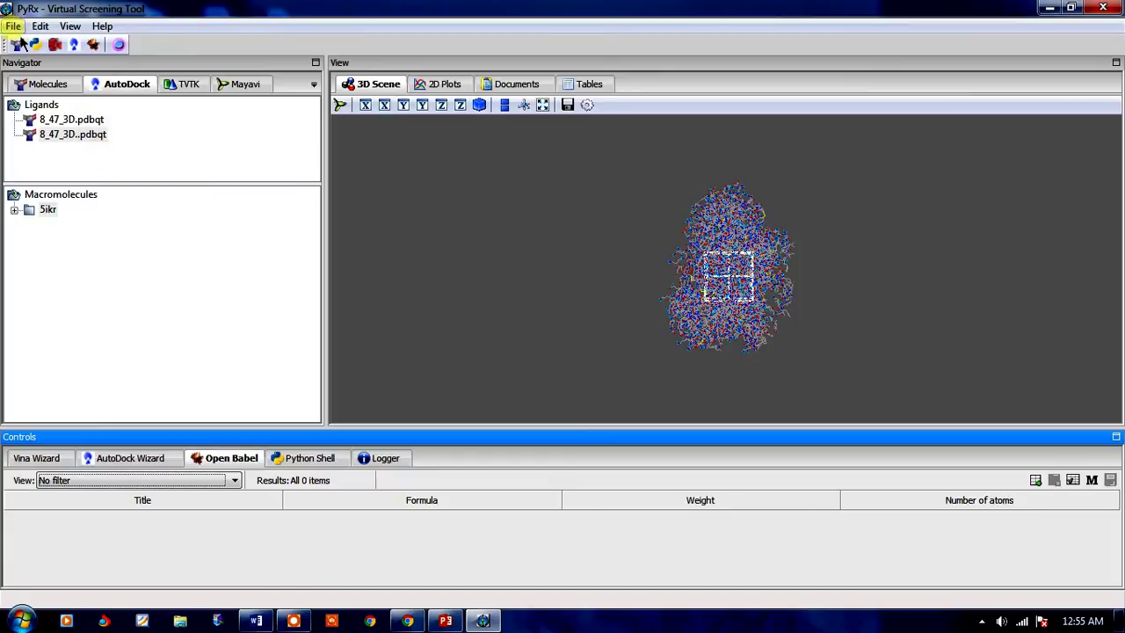
# Export the AutoDock workspace data to the default archive PyRx_AutoDock4.tar.gz
pyautogui.click(16, 28)
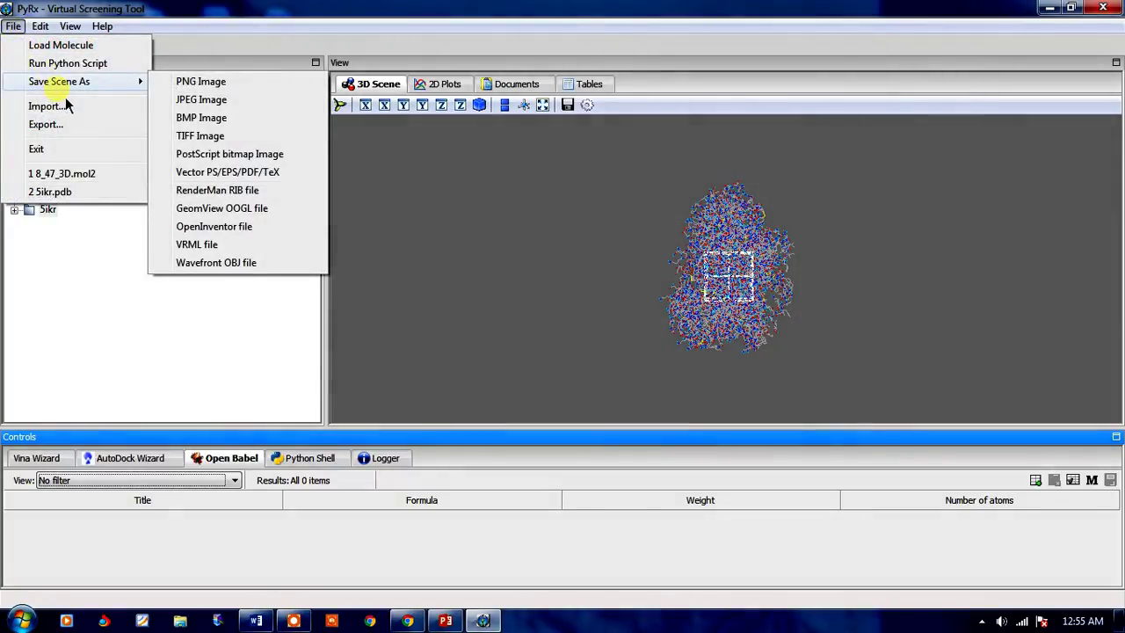
pyautogui.click(78, 135)
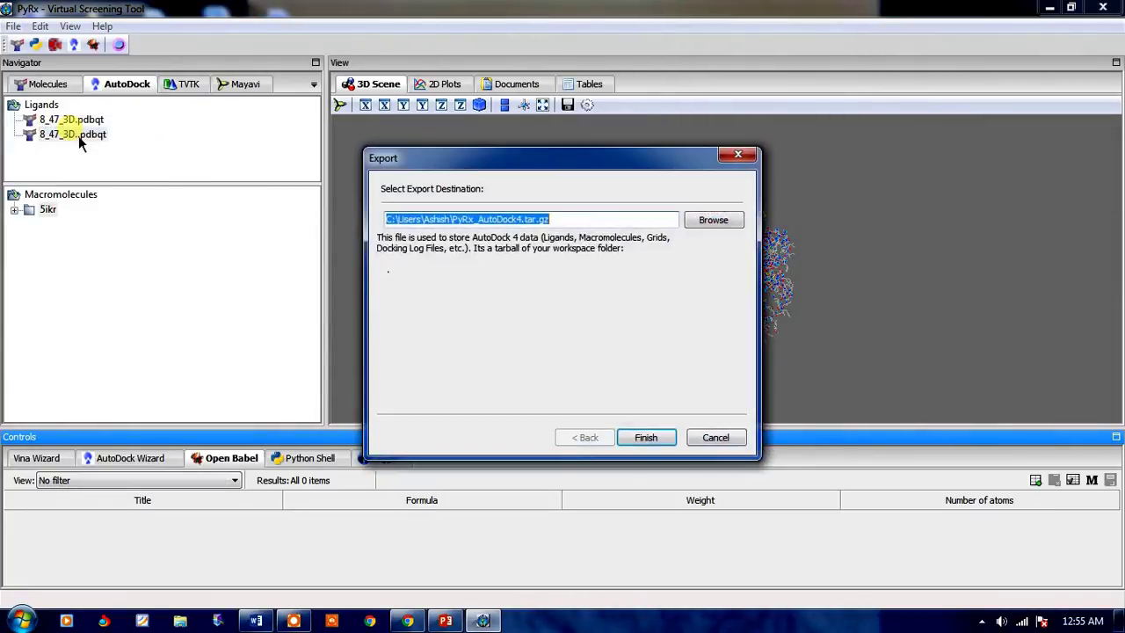
pyautogui.click(646, 448)
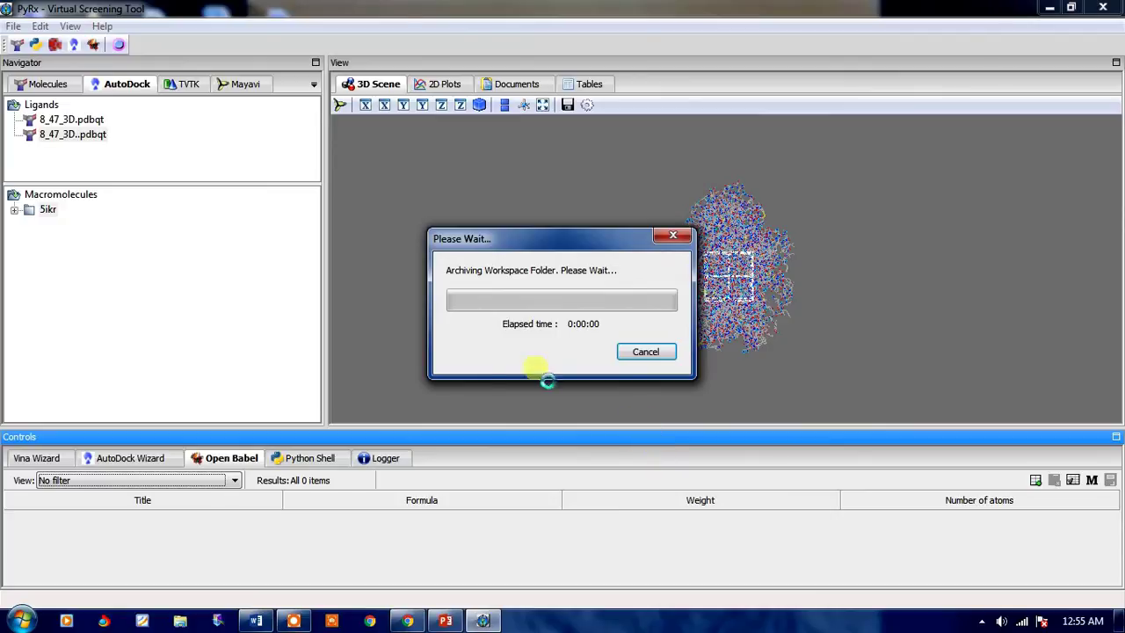